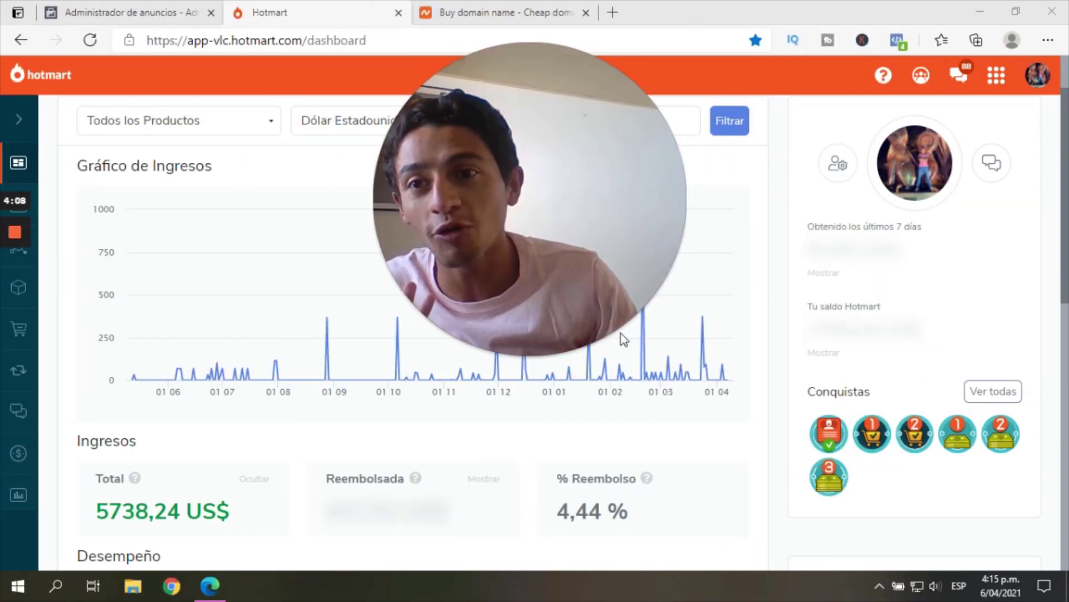
# Switch to the Facebook ads manager and open its Administrador de eventos
pyautogui.moveTo(502, 363)
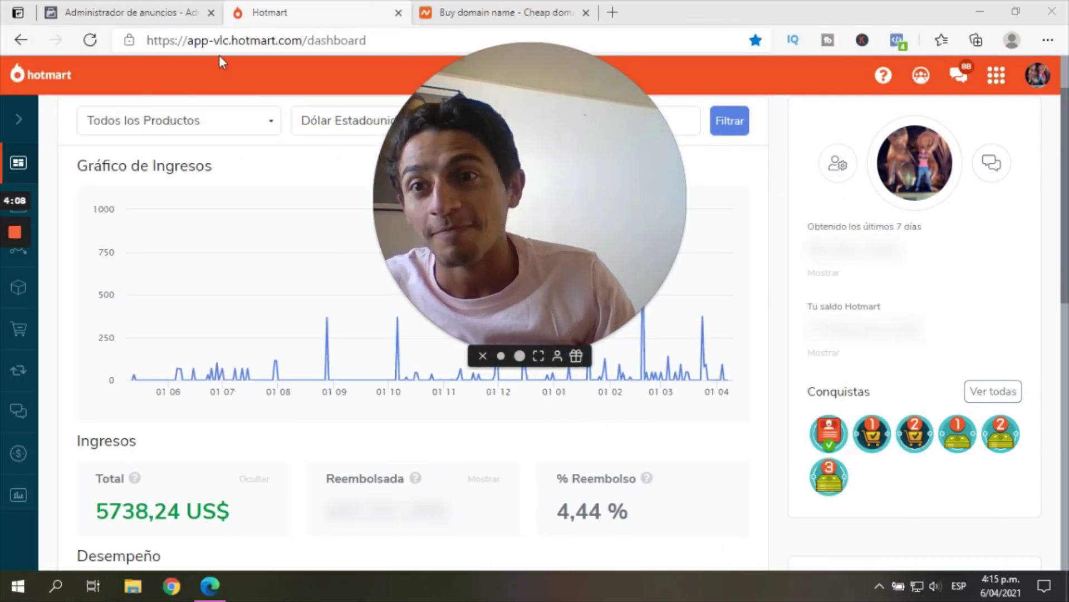
pyautogui.click(501, 356)
pyautogui.click(123, 12)
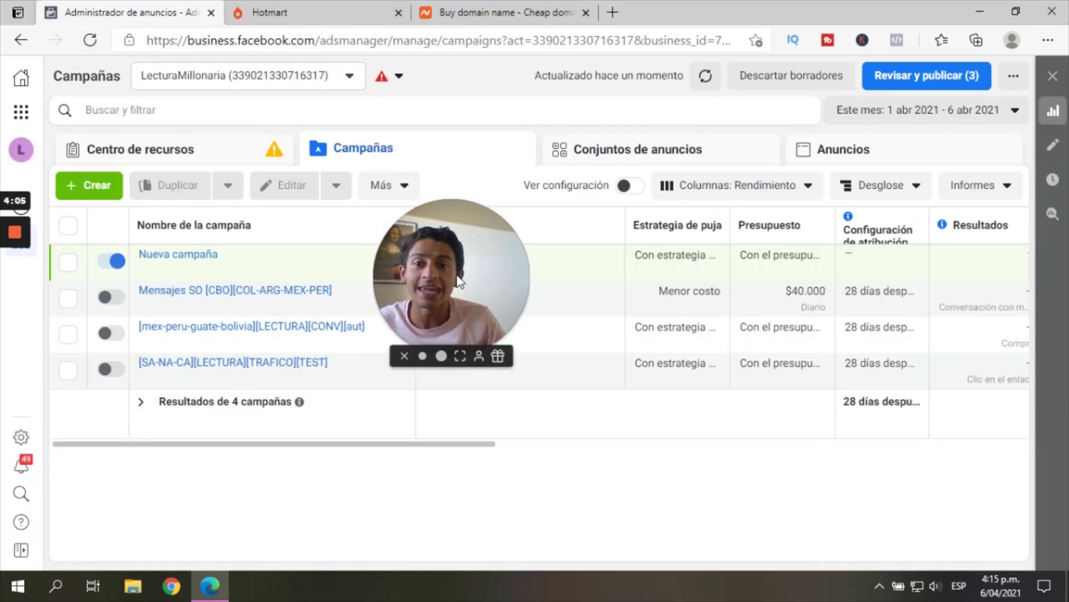
pyautogui.moveTo(468, 252); pyautogui.dragTo(719, 152)
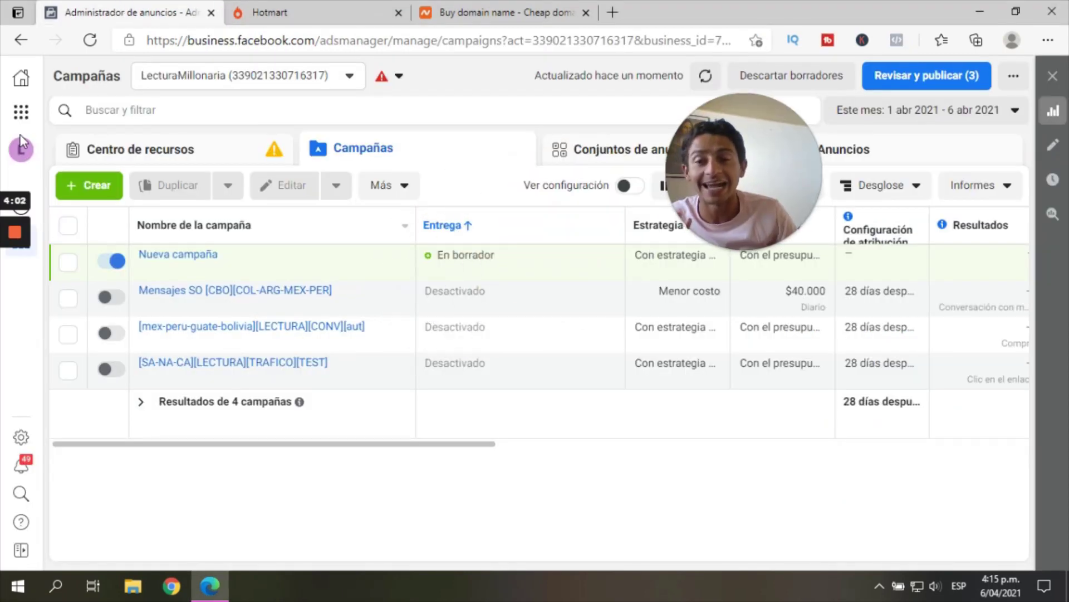
pyautogui.click(22, 112)
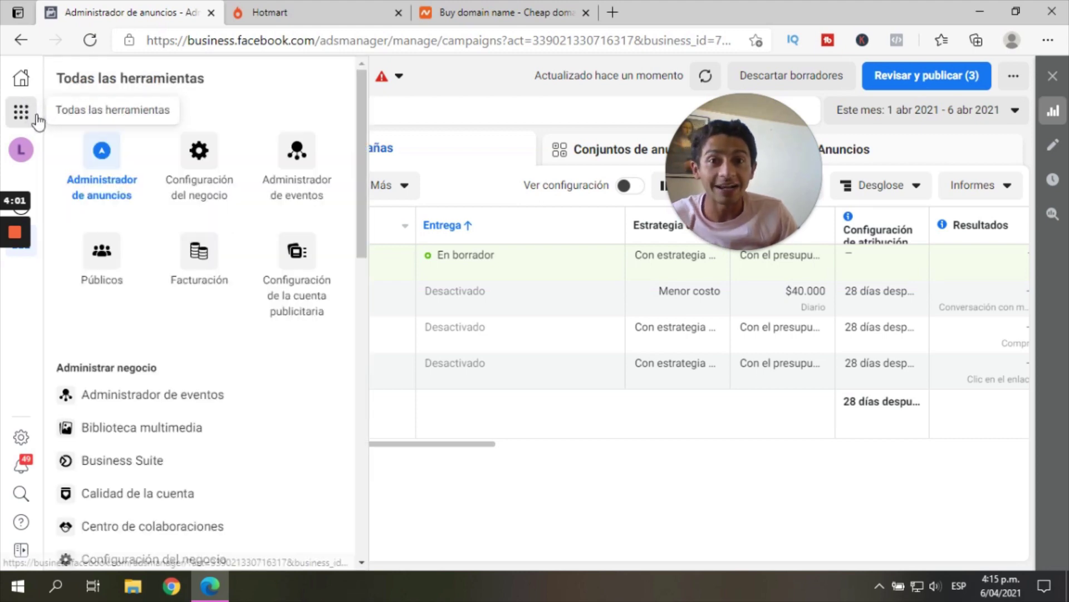
pyautogui.click(296, 170)
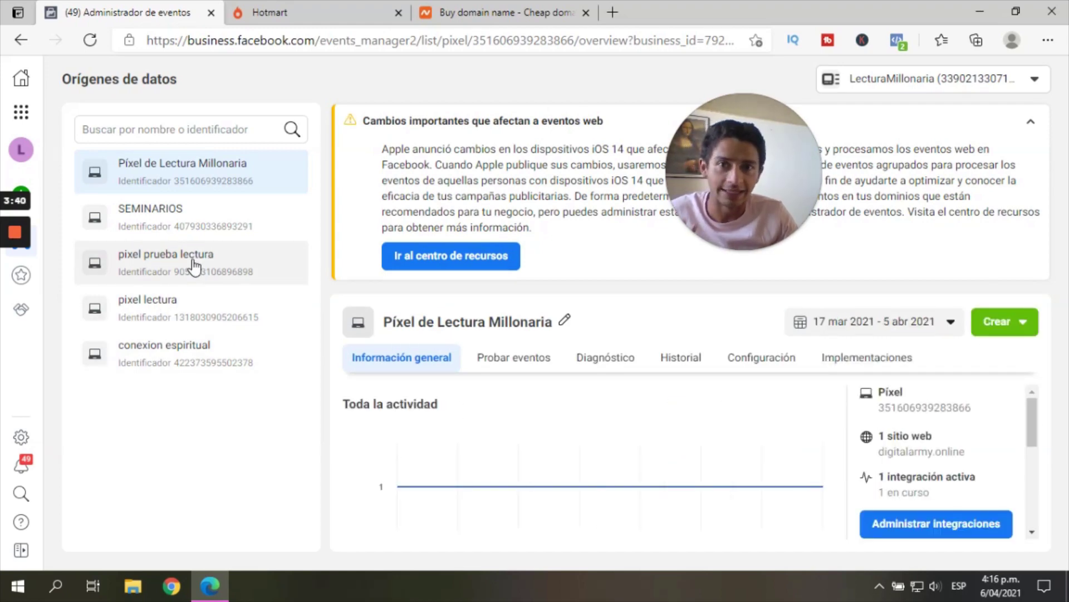
# Select the "pixel prueba lectura" data source and copy its identifier, pasting it once into the address bar to check the copy
pyautogui.click(233, 237)
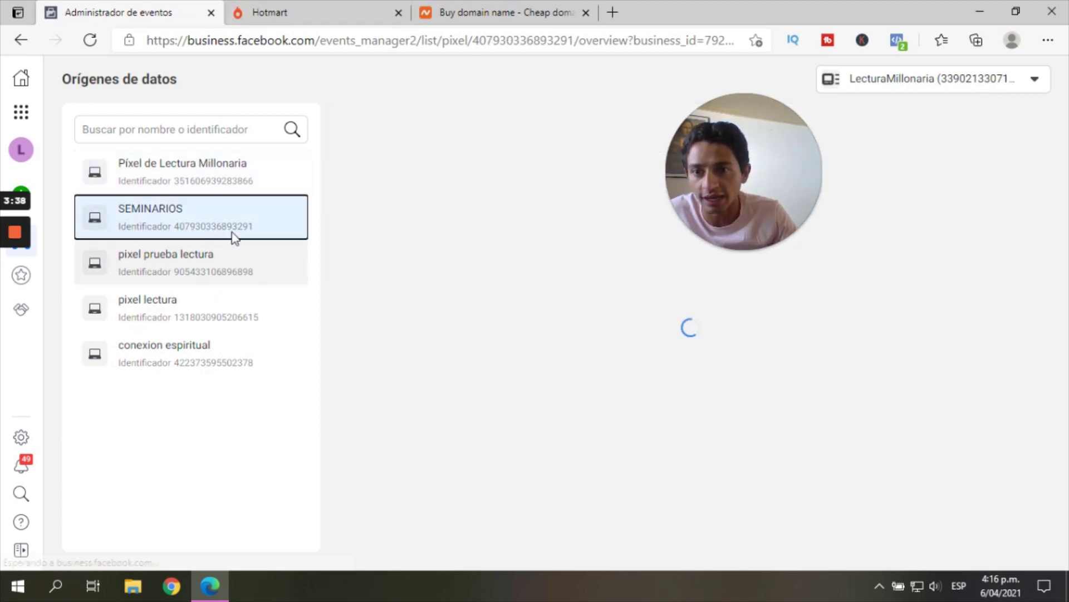
pyautogui.click(210, 259)
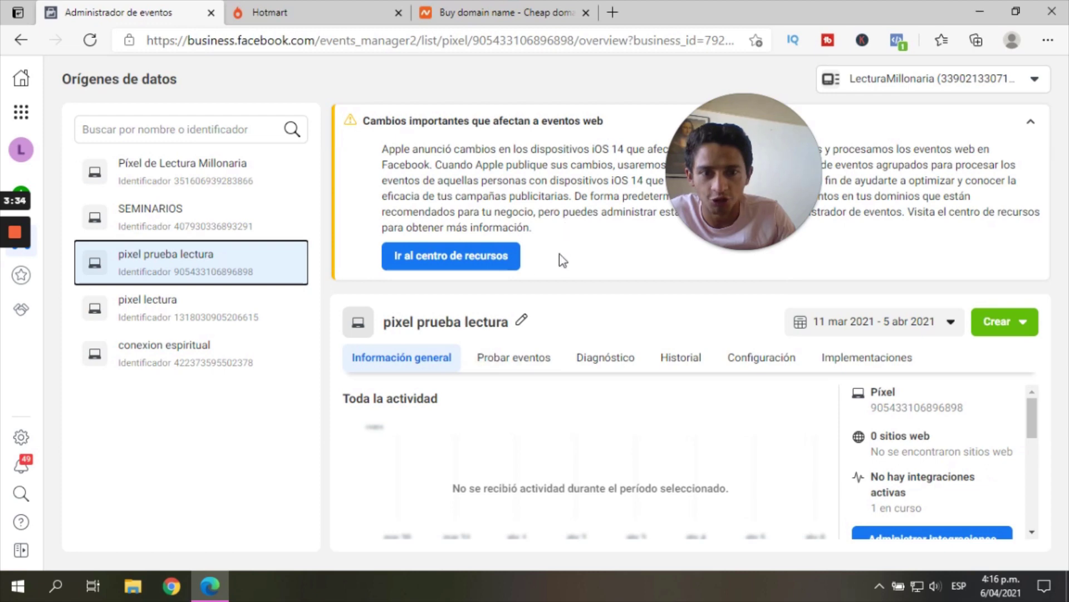
pyautogui.moveTo(182, 276); pyautogui.dragTo(243, 277)
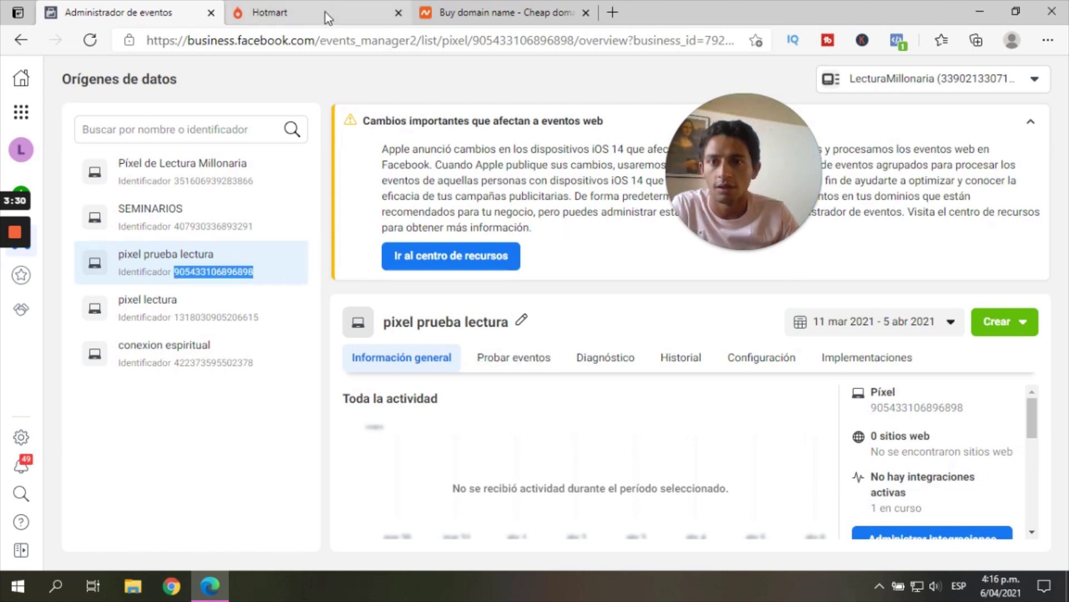
pyautogui.click(355, 42)
pyautogui.hotkey('ctrl', 'v')
pyautogui.click(325, 202)
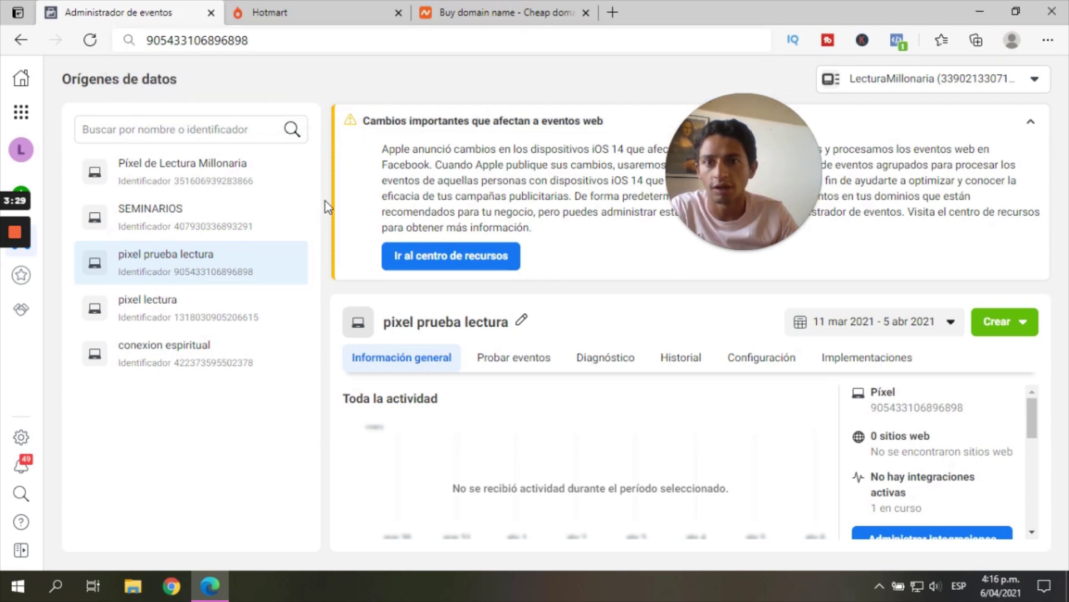
# Switch to Hotmart, open its Herramientas page, dismiss the Extensiones offer and choose the Píxel de seguimiento tool
pyautogui.click(269, 13)
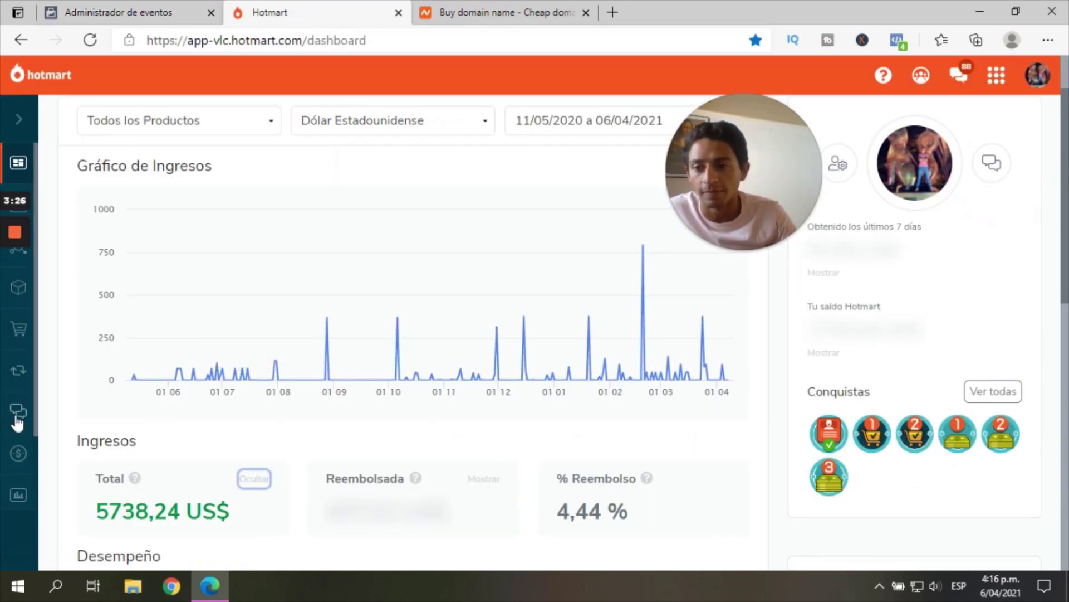
pyautogui.click(18, 119)
pyautogui.scroll(-2, 95, 313)
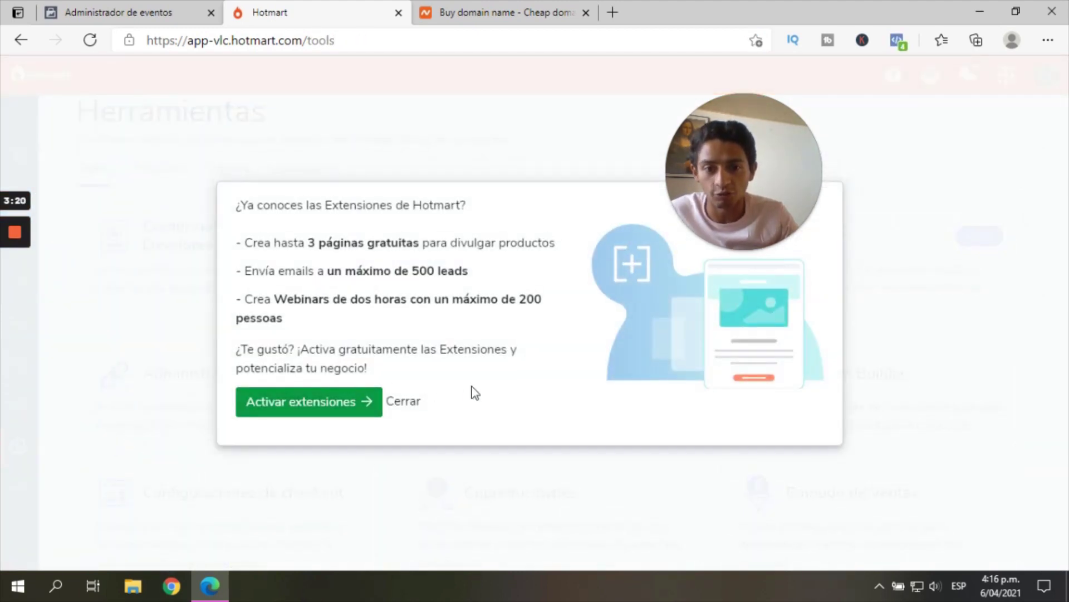
pyautogui.click(401, 401)
pyautogui.scroll(-10, 478, 375)
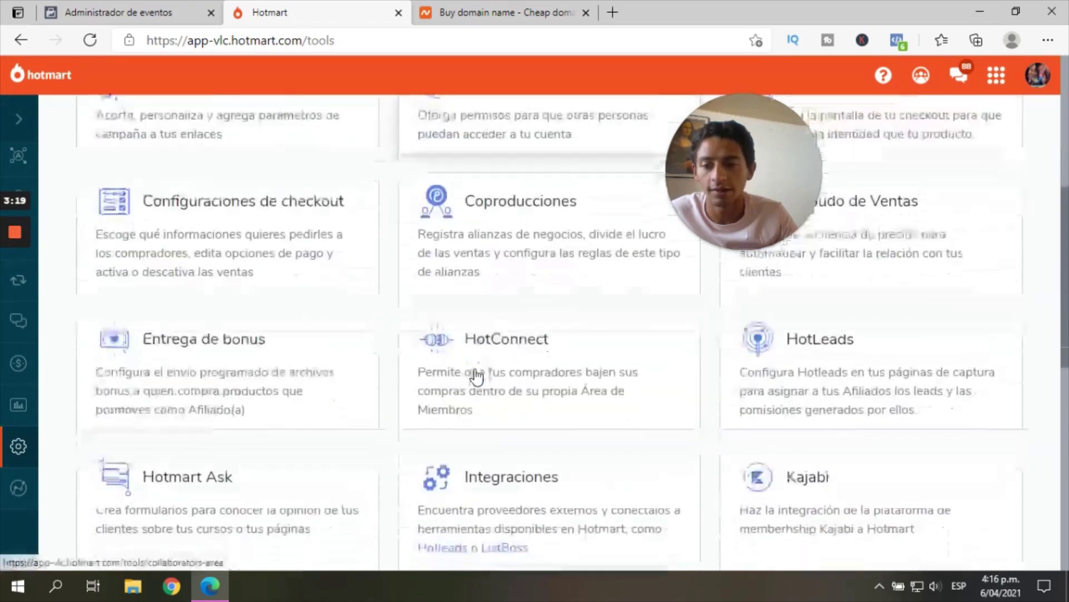
pyautogui.scroll(-3, 252, 485)
pyautogui.click(192, 321)
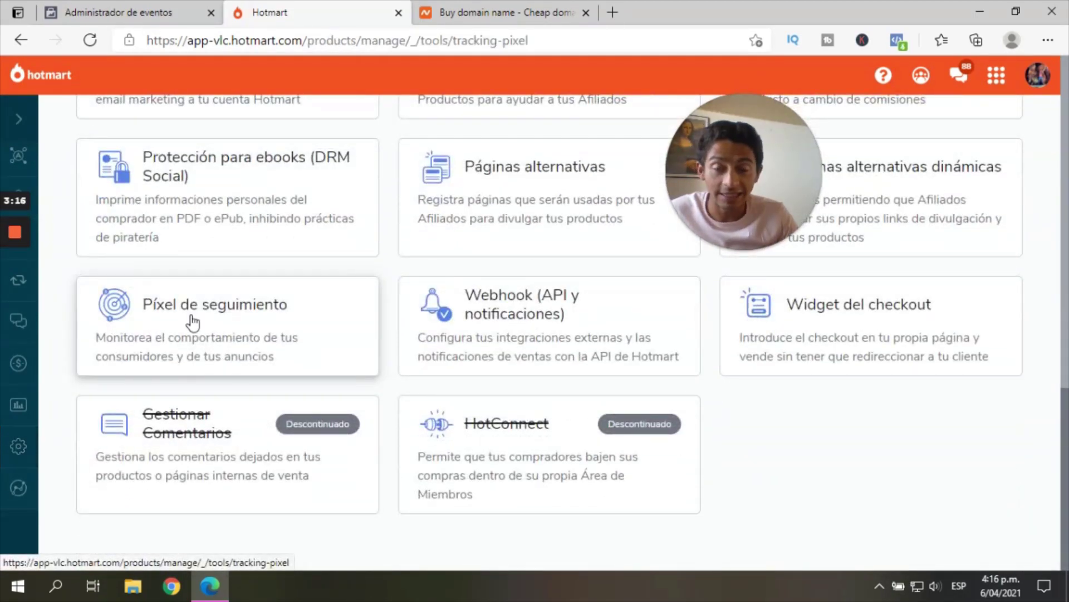
# Search the products for "lec" and open the tracking pixel settings for Lectura Agil
pyautogui.click(528, 167)
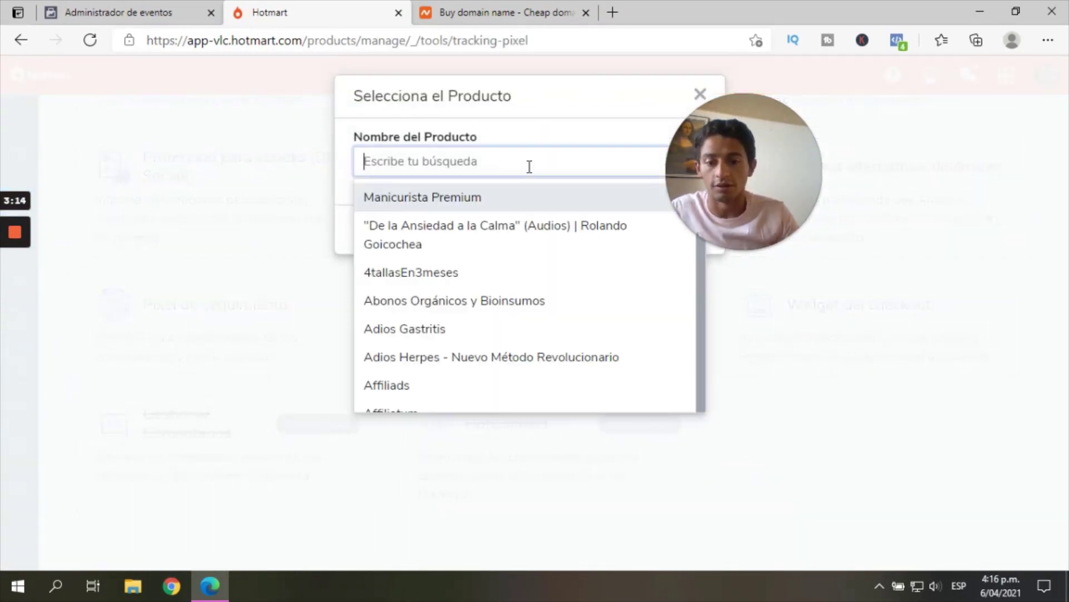
pyautogui.write('lec')
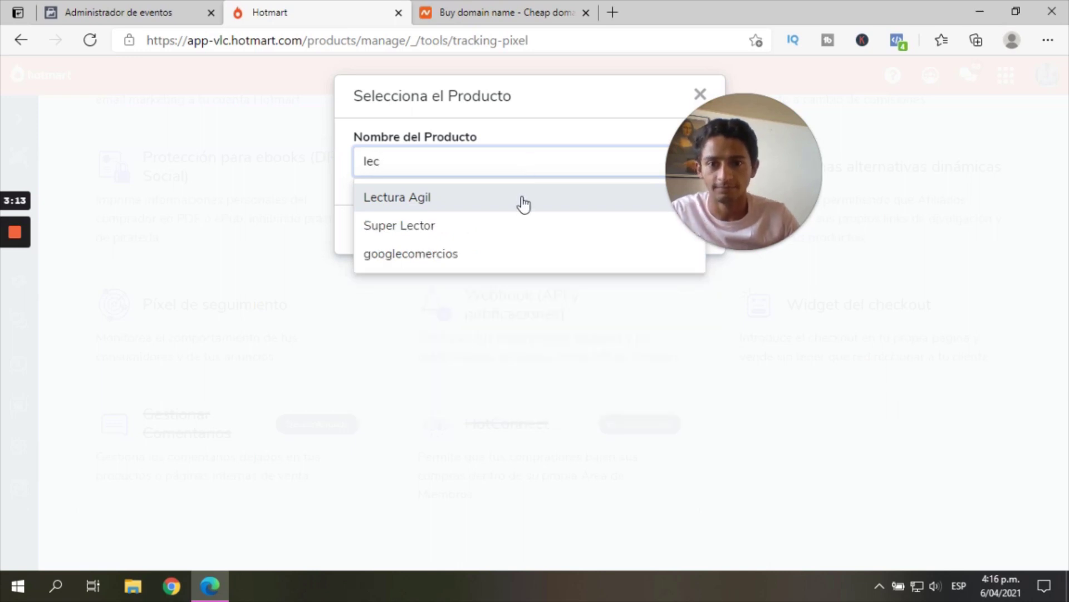
pyautogui.click(523, 205)
pyautogui.click(659, 232)
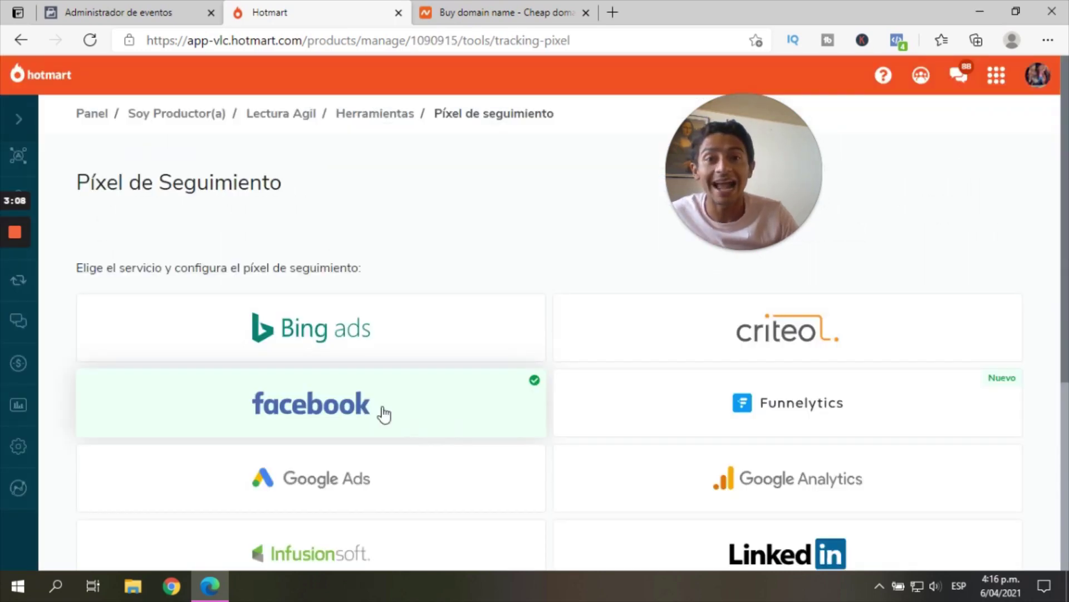
# Open the Facebook pixels configured for the product and compare them with the data sources in the Administrador de eventos
pyautogui.click(384, 415)
pyautogui.moveTo(776, 173); pyautogui.dragTo(390, 149)
pyautogui.scroll(-1, 947, 340)
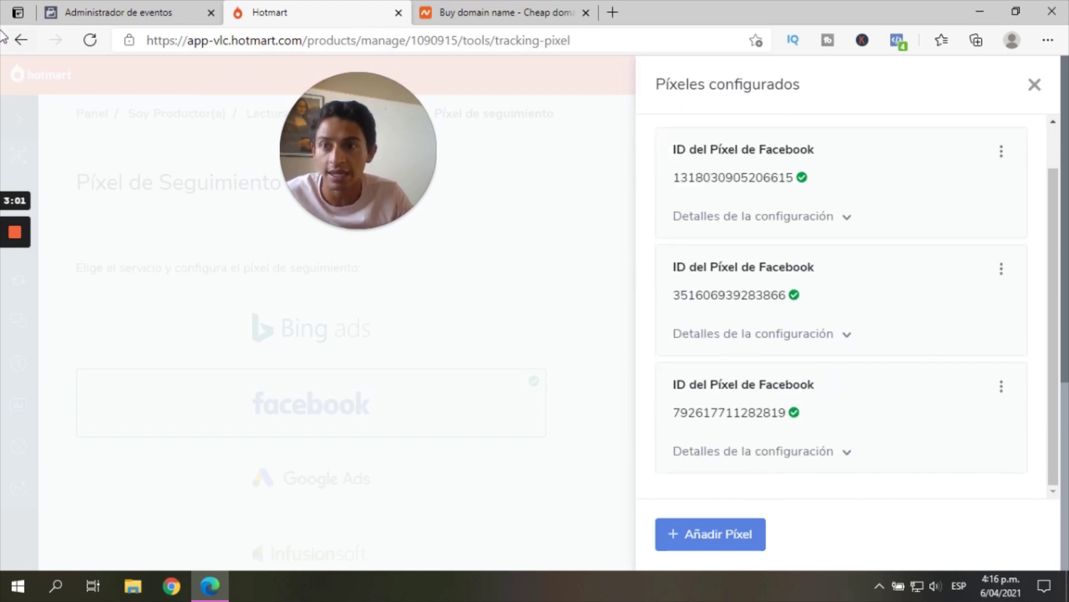
pyautogui.click(115, 7)
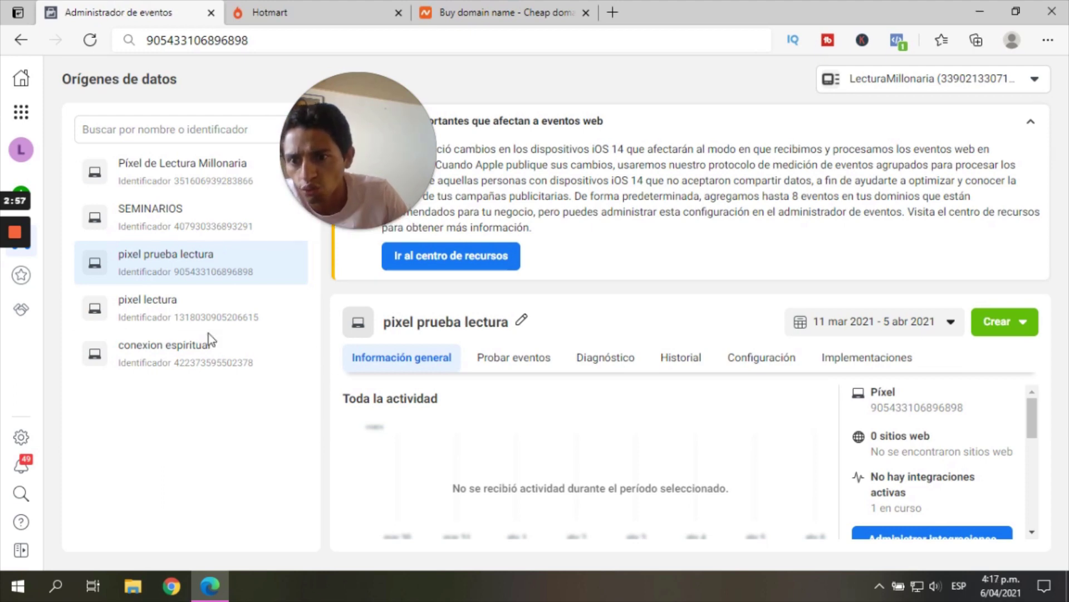
pyautogui.click(318, 12)
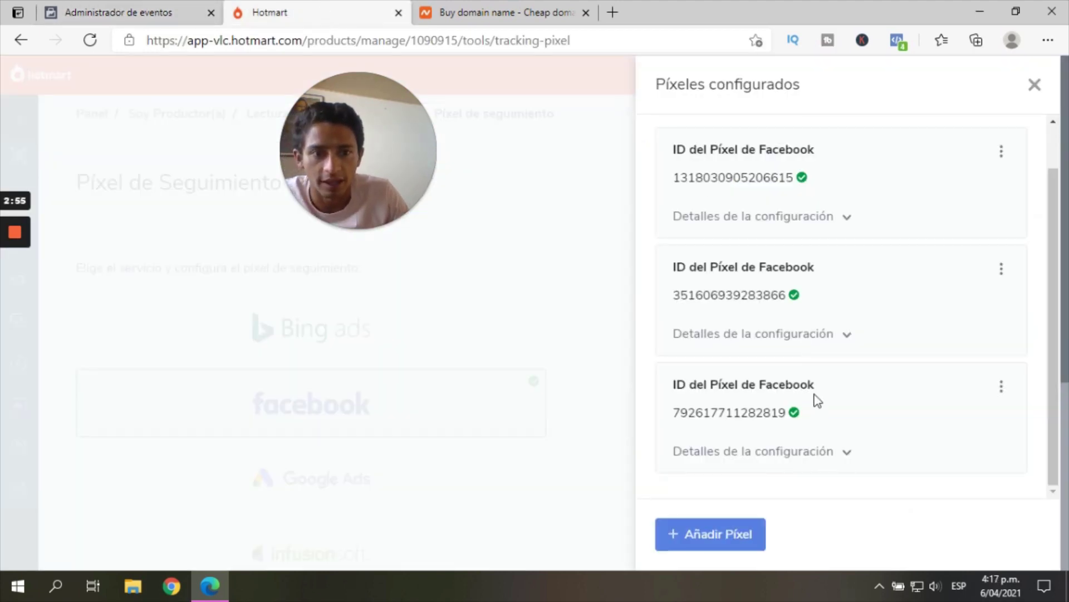
pyautogui.scroll(1, 808, 390)
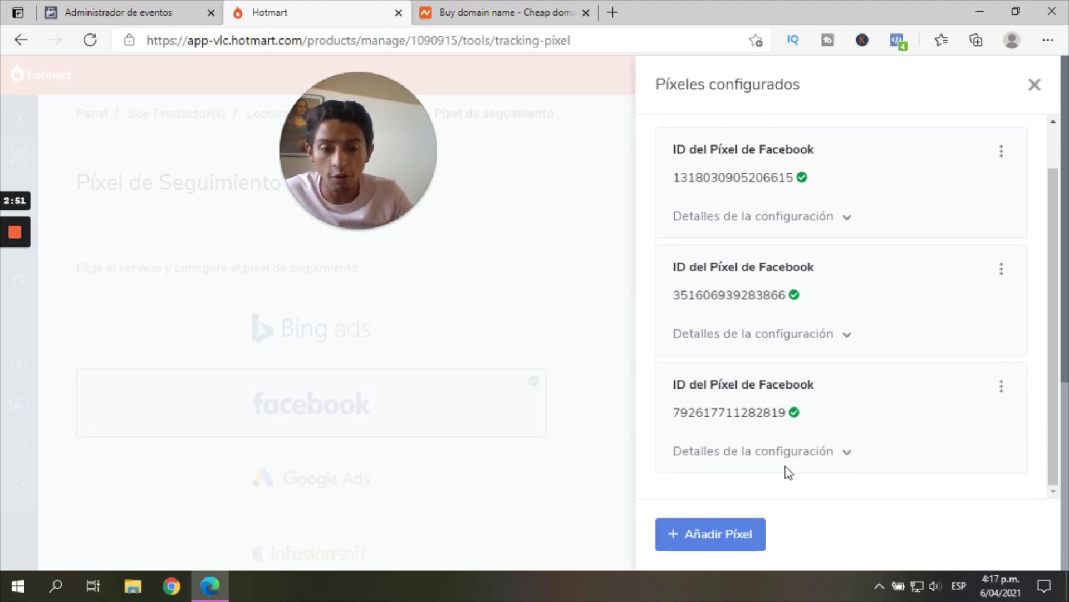
# Start adding a Facebook pixel with the copied "pixel prueba lectura" identifier and continue to its event choices
pyautogui.click(718, 545)
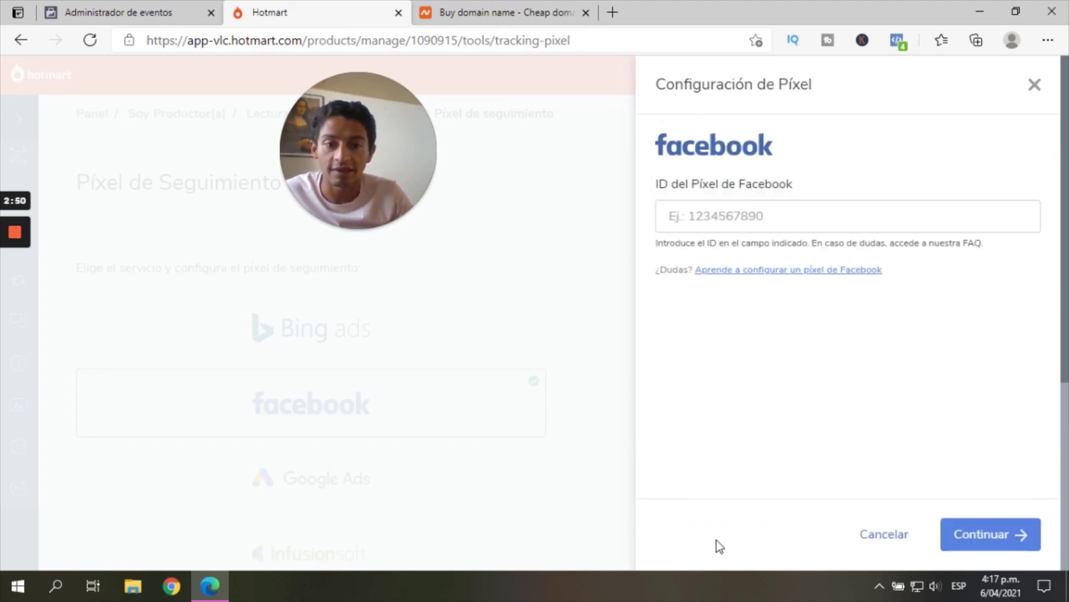
pyautogui.click(726, 227)
pyautogui.hotkey('ctrl', 'v')
pyautogui.click(998, 538)
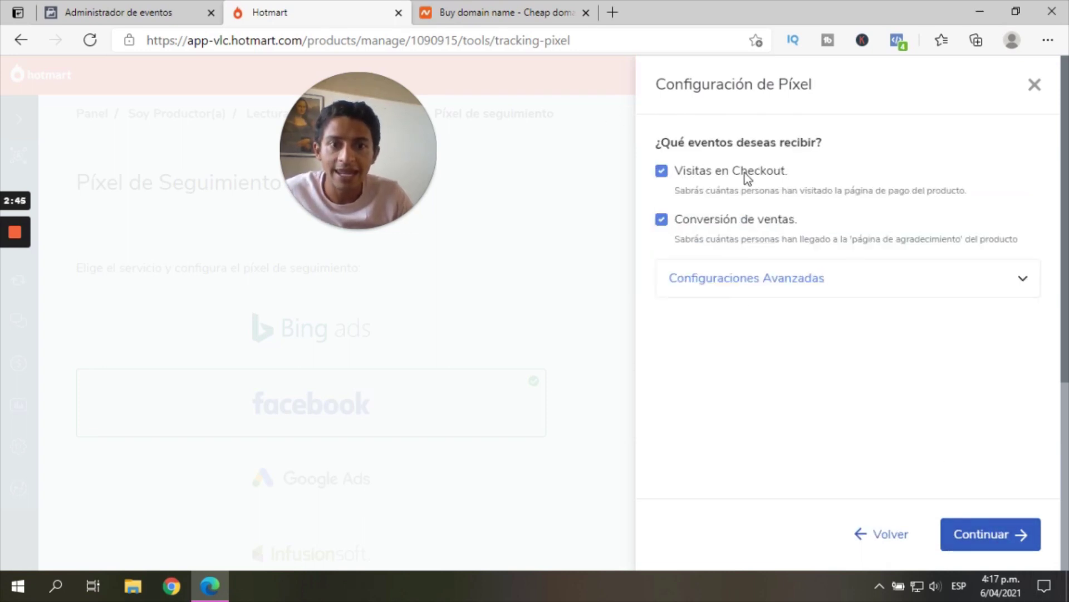
# Review the new pixel's advanced settings, continue to the domain registration question and close the configuration without finishing
pyautogui.click(864, 288)
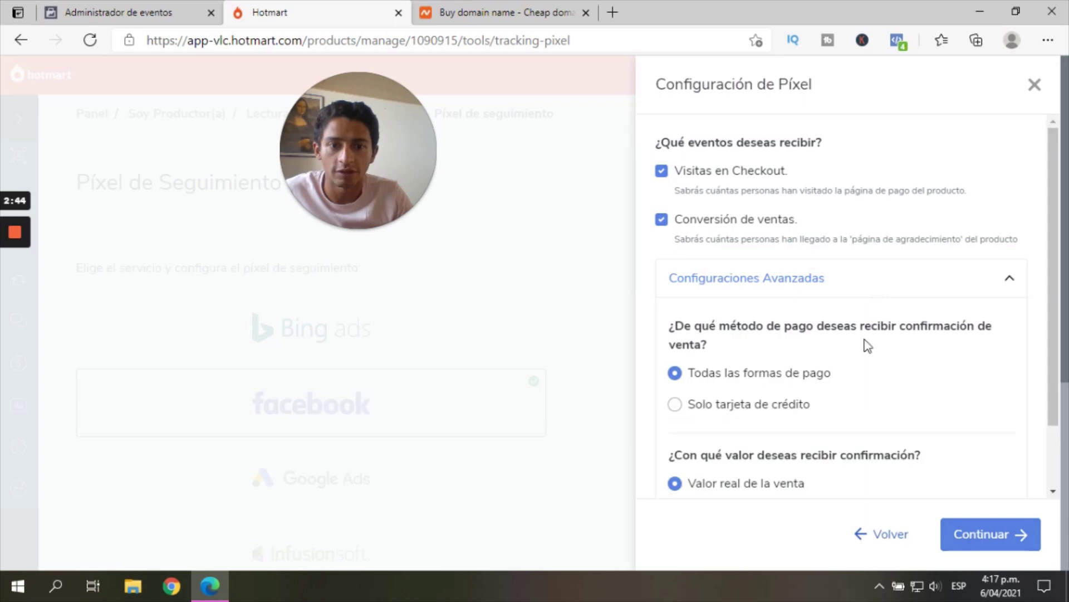
pyautogui.scroll(-3, 751, 390)
pyautogui.click(994, 536)
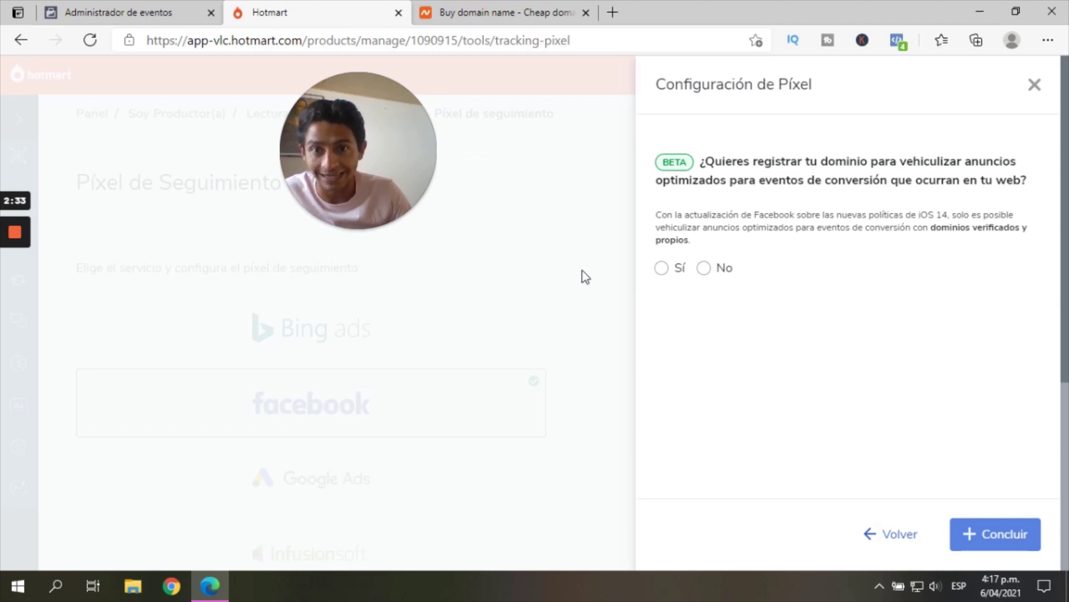
pyautogui.click(1036, 86)
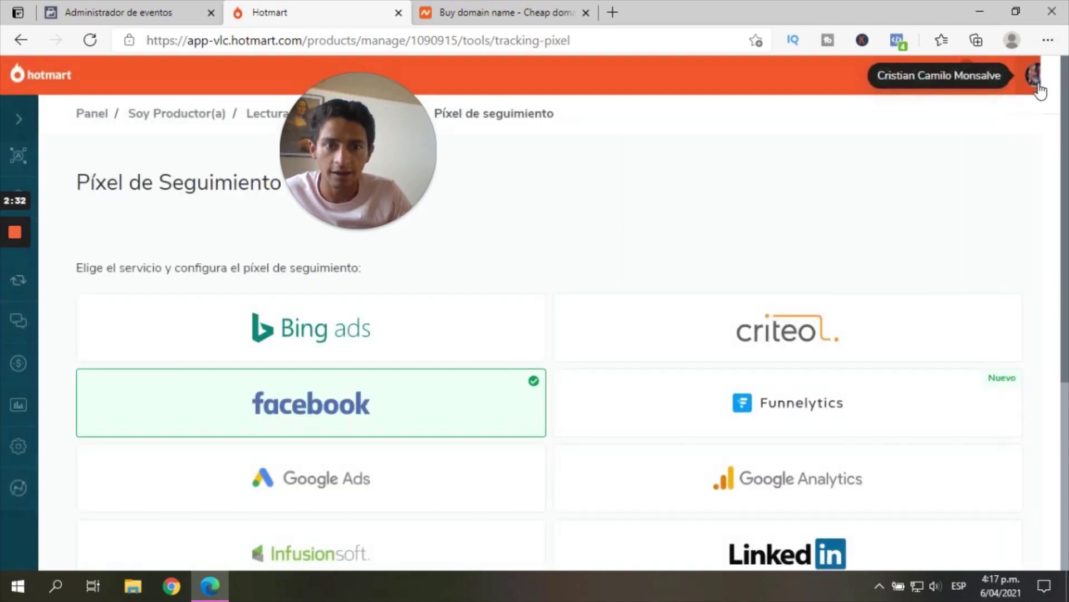
# Edit the first configured Facebook pixel, keeping its ID and event settings, and continue to the domain registration question
pyautogui.click(415, 408)
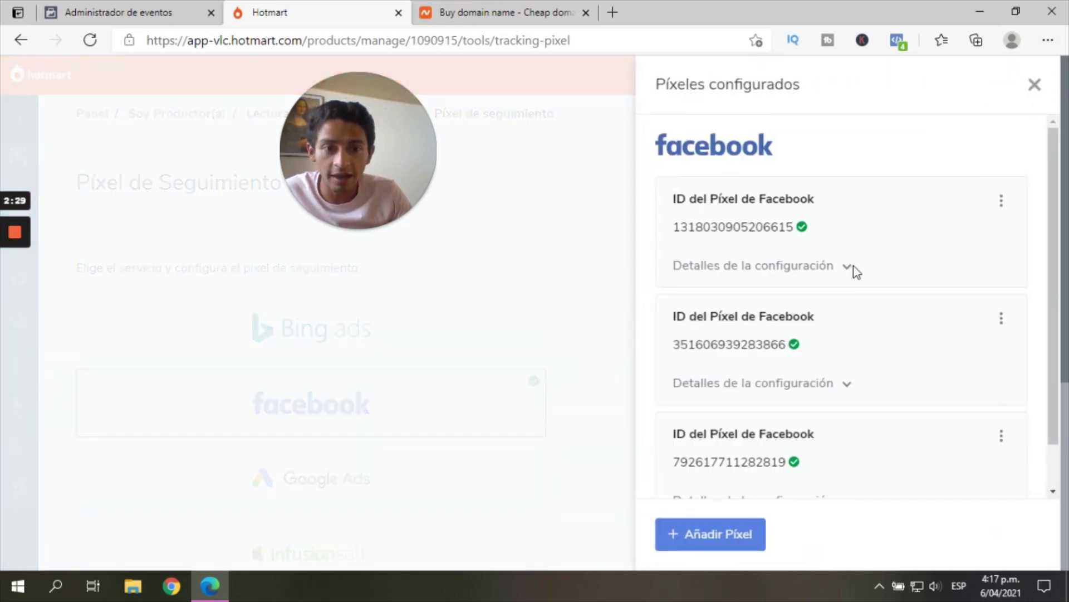
pyautogui.scroll(-1, 847, 301)
pyautogui.scroll(1, 841, 334)
pyautogui.click(1000, 201)
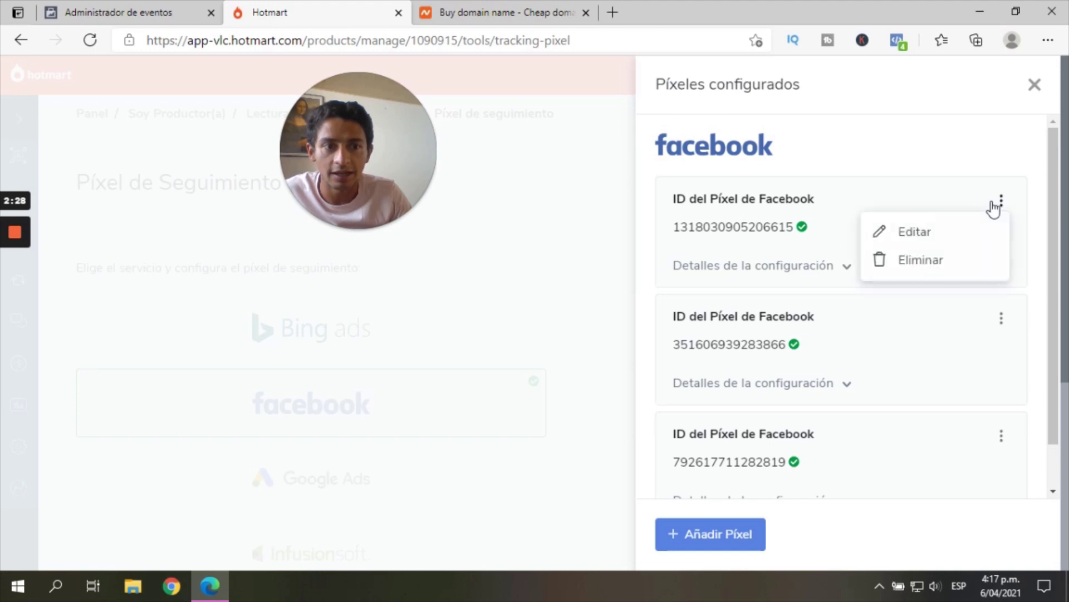
pyautogui.click(943, 231)
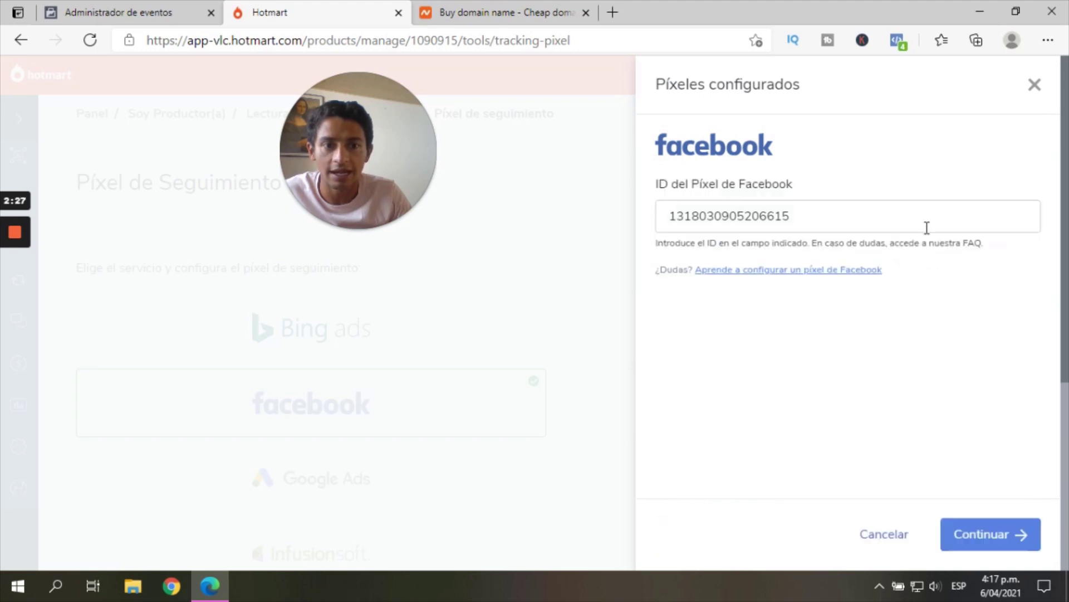
pyautogui.click(1020, 533)
pyautogui.click(976, 527)
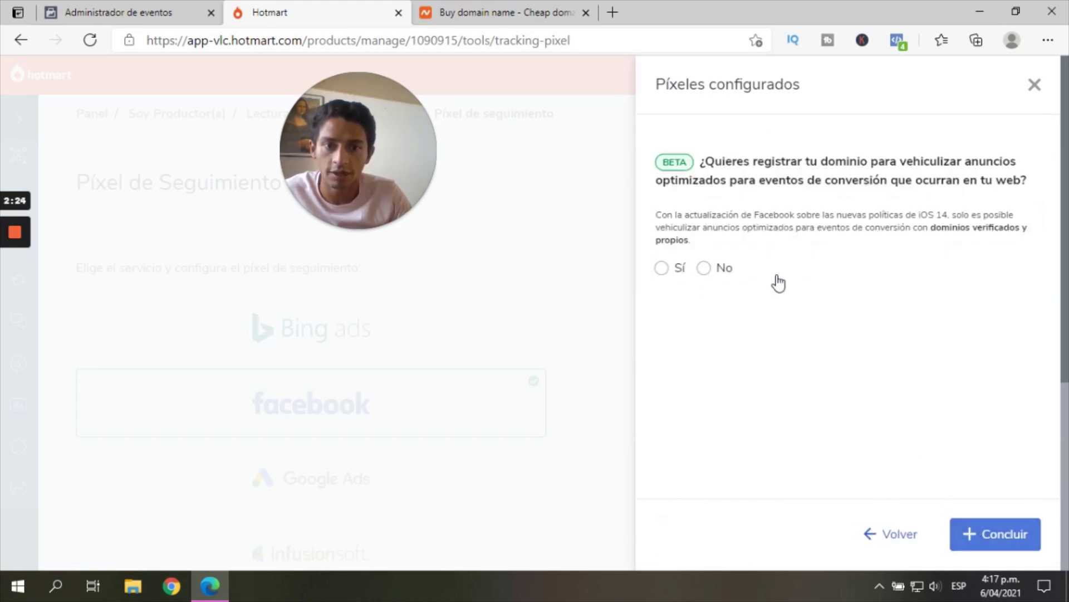
# Answer Sí to registering a domain for the pixel and enter digitalarmy.online as the domain
pyautogui.click(661, 271)
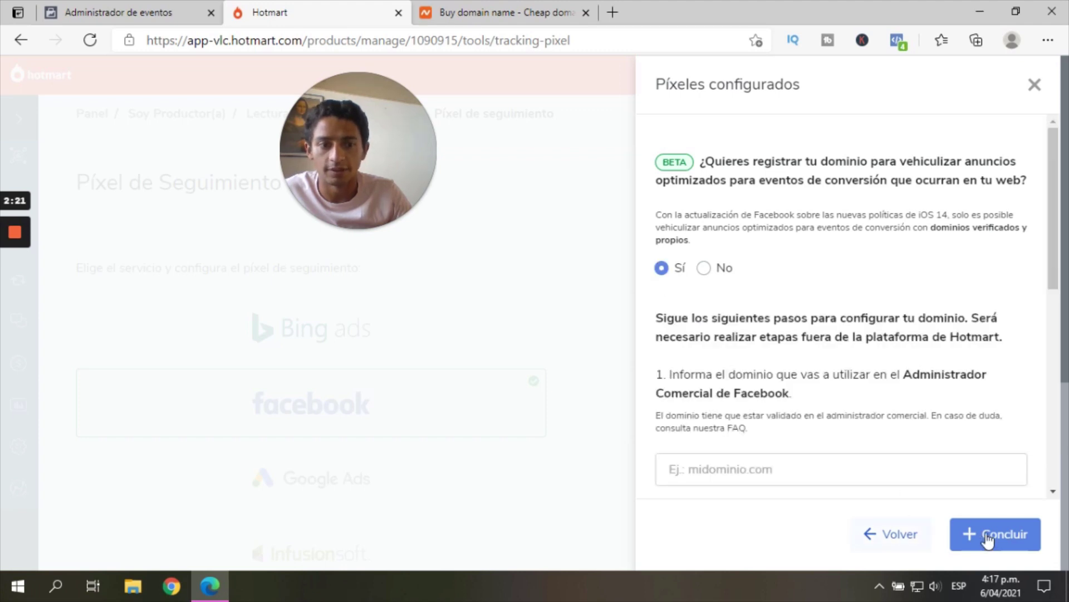
pyautogui.scroll(-3, 823, 341)
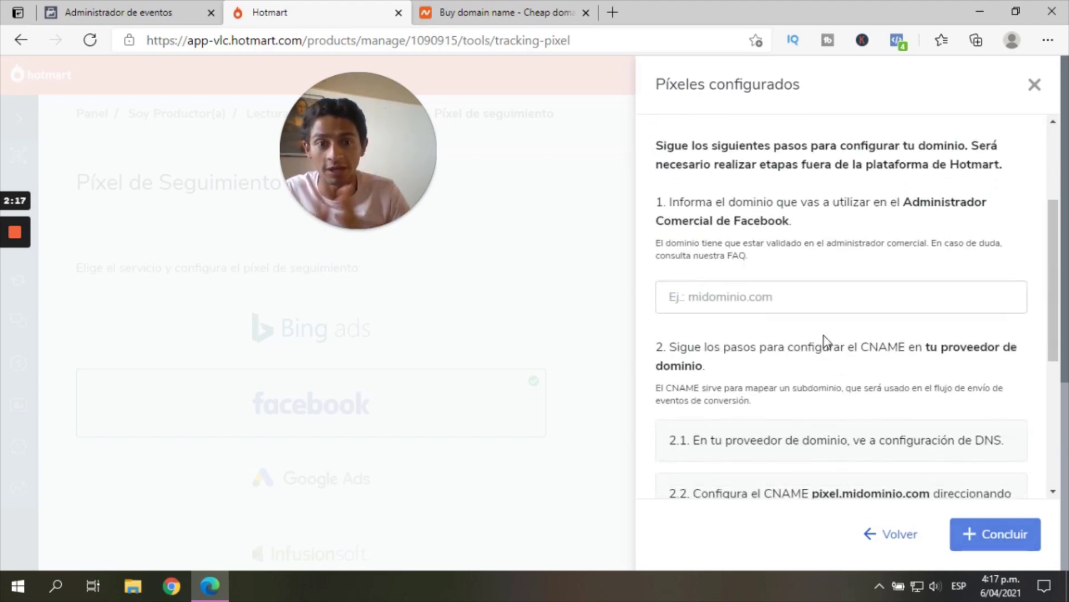
pyautogui.click(760, 300)
pyautogui.write('digitalarmy.online')
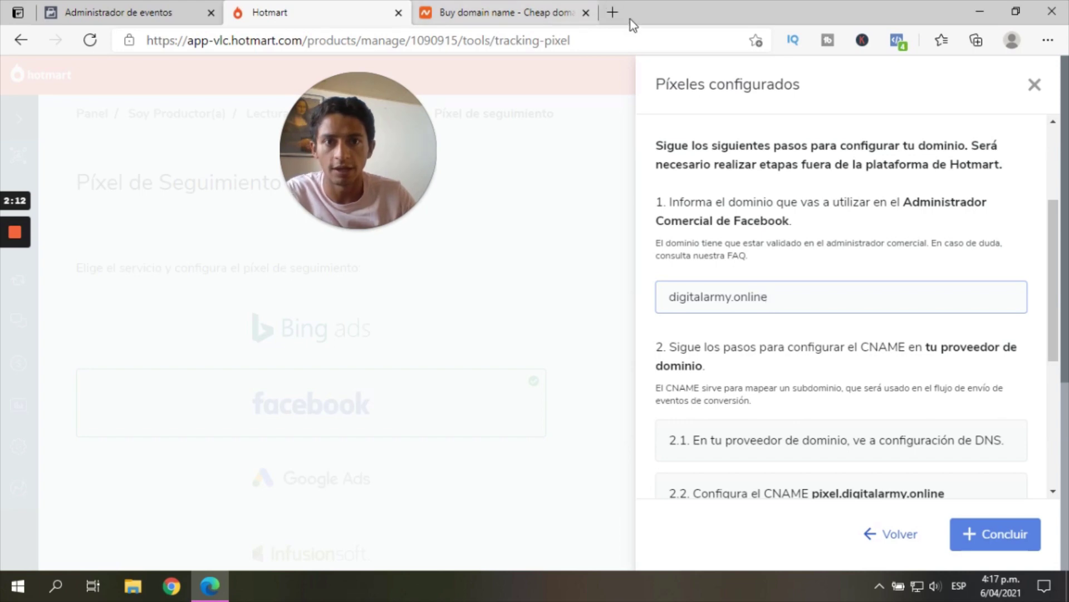
# Open digitalarmy.online/pro in a new browser tab and return to the Hotmart pixel settings
pyautogui.click(616, 16)
pyautogui.write('di')
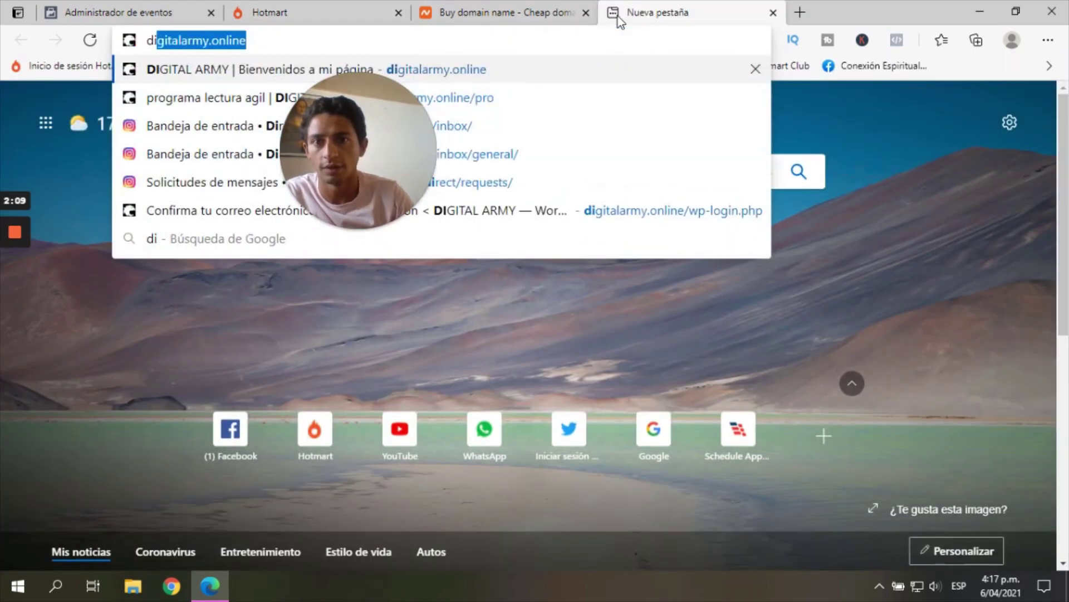
pyautogui.press('Right')
pyautogui.press('Down')
pyautogui.press('Return')
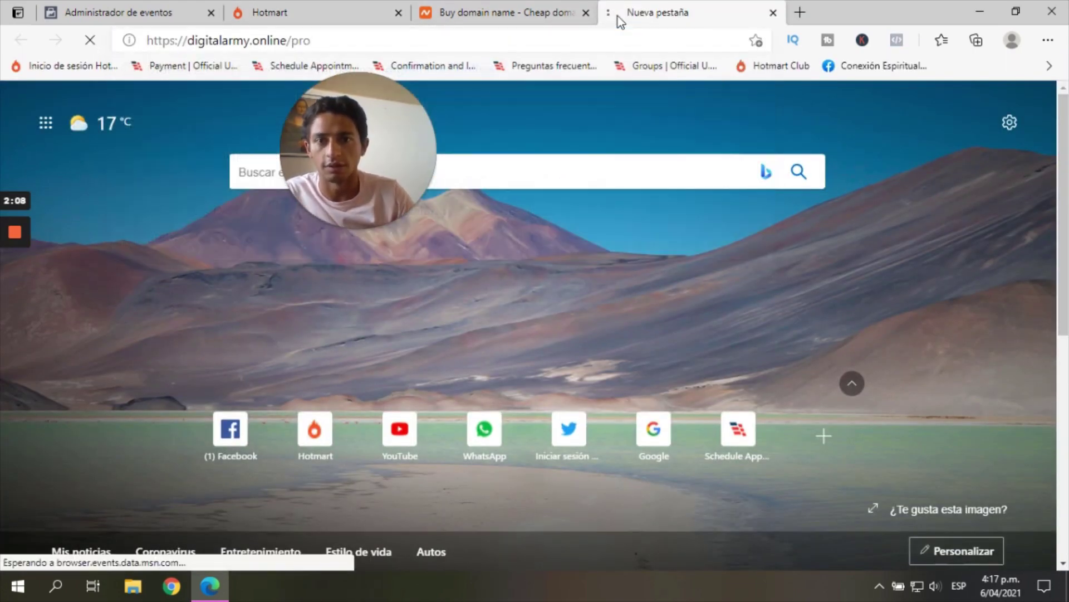
pyautogui.click(490, 15)
pyautogui.click(267, 8)
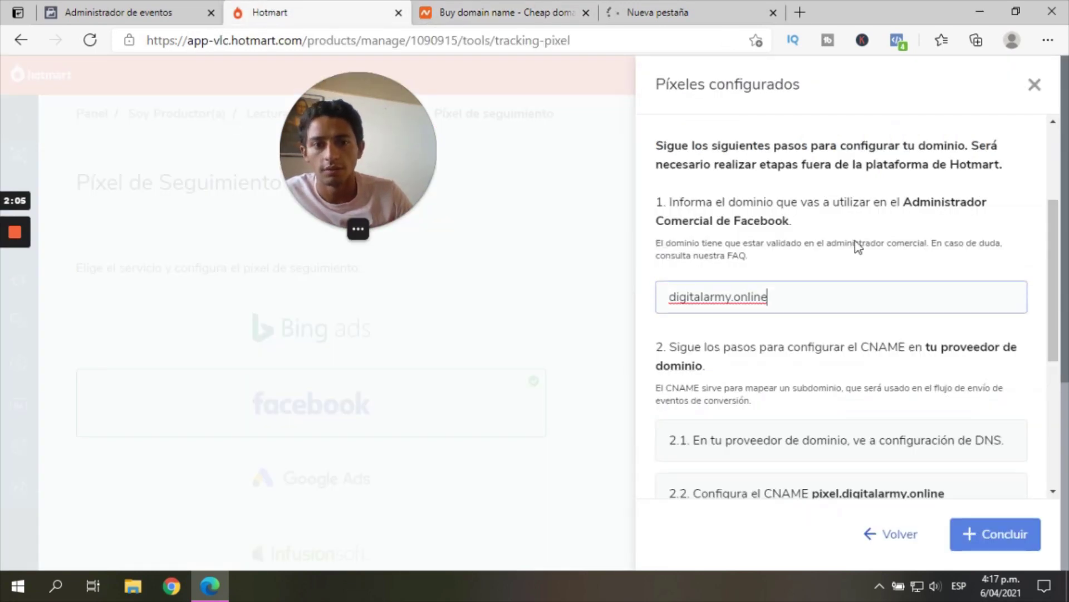
# Check with Facebook Pixel Helper which pixel runs on the digitalarmy.online page, and review the CNAME instructions in Hotmart
pyautogui.scroll(-2, 1014, 223)
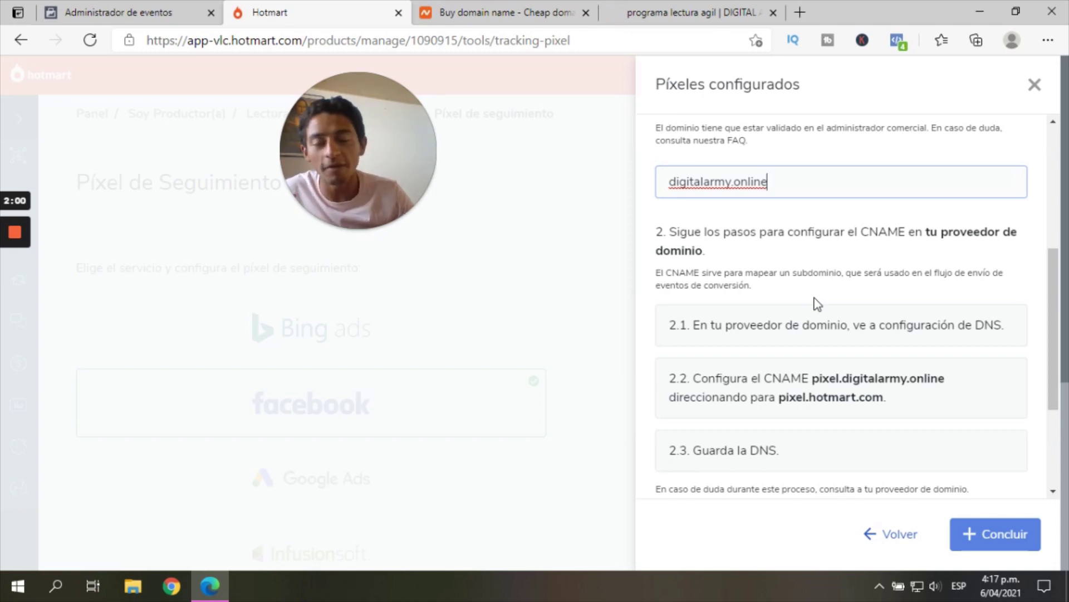
pyautogui.click(700, 8)
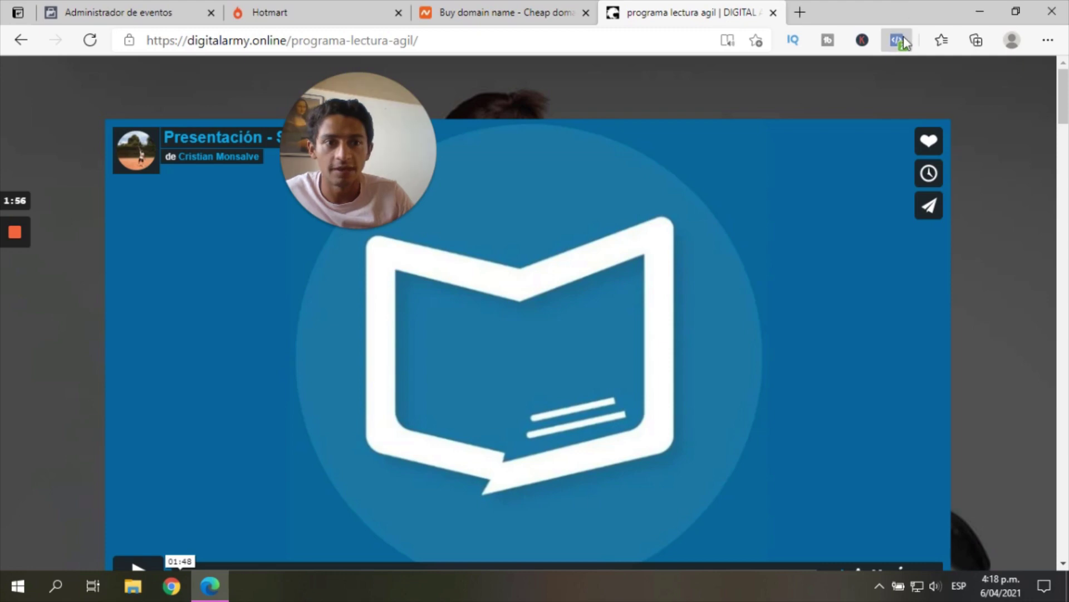
pyautogui.click(897, 40)
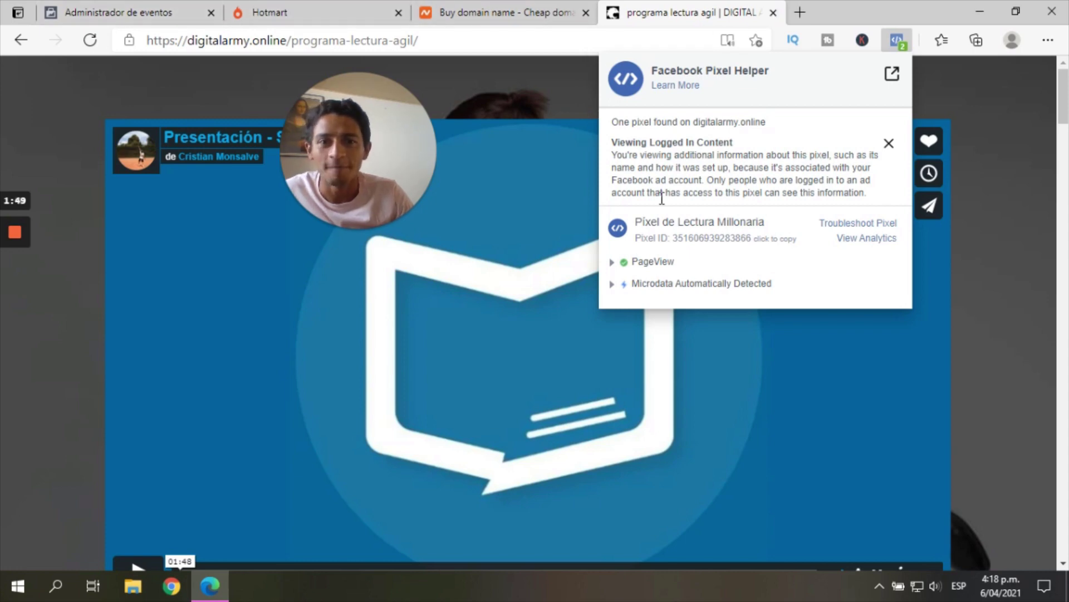
pyautogui.click(332, 8)
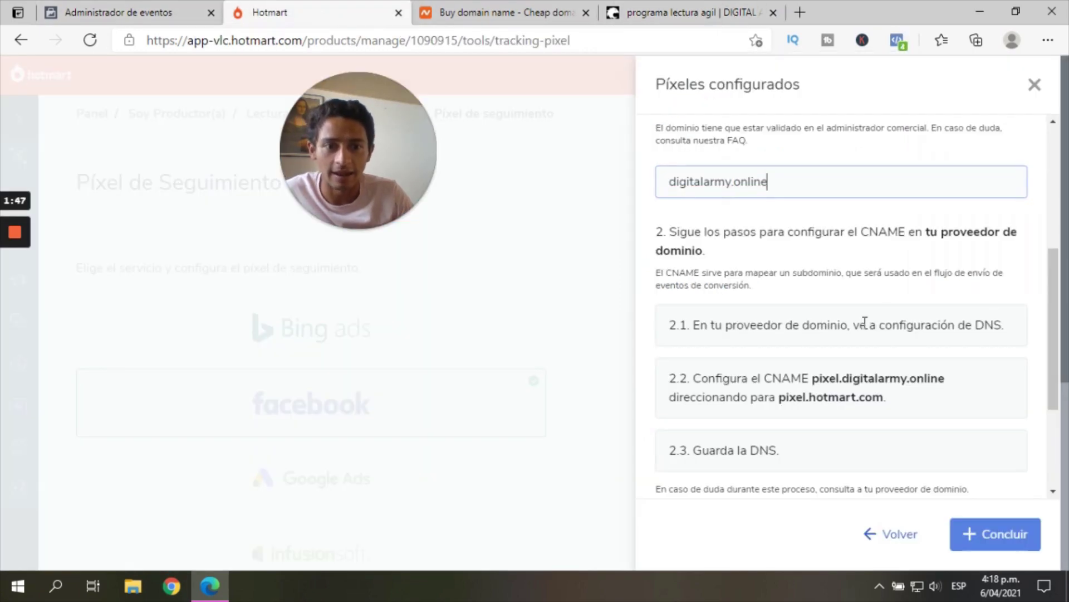
pyautogui.scroll(1, 857, 342)
pyautogui.scroll(3, 857, 343)
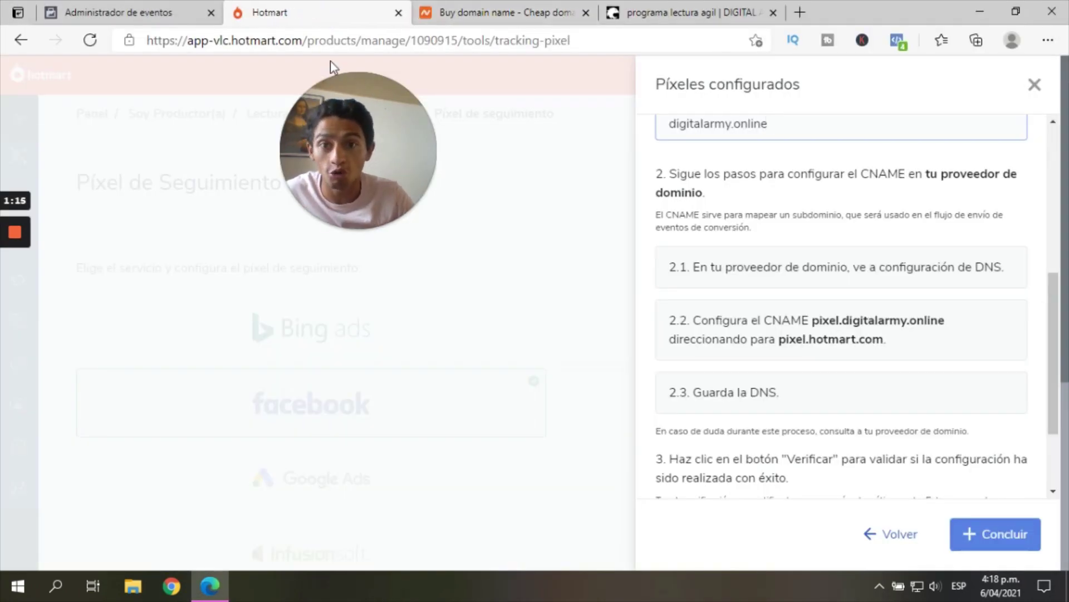
# Switch to Namecheap and sign in to the account with the saved credentials
pyautogui.click(477, 2)
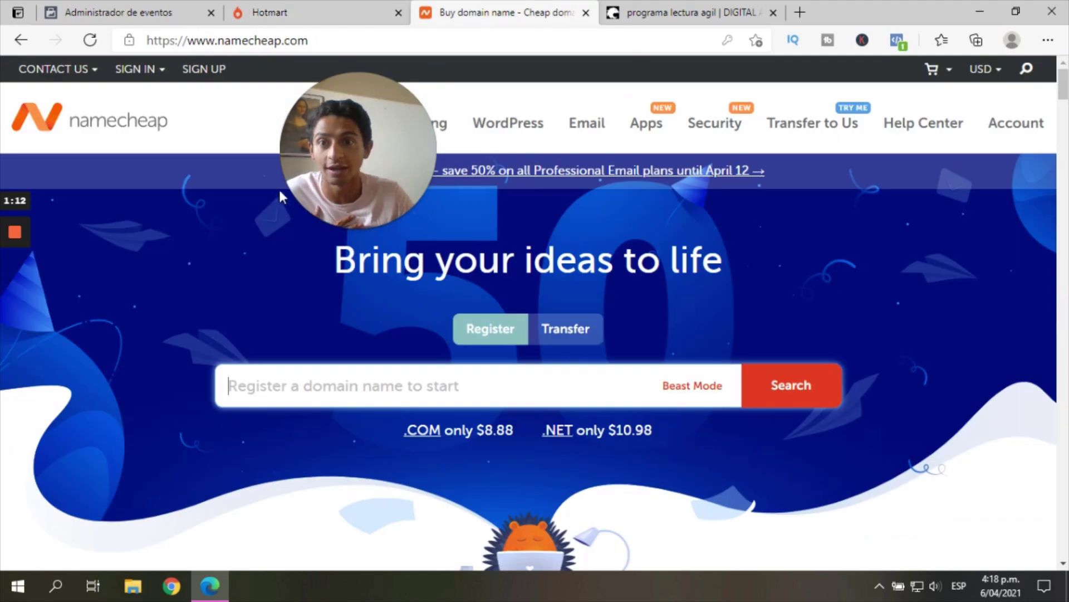
pyautogui.click(136, 70)
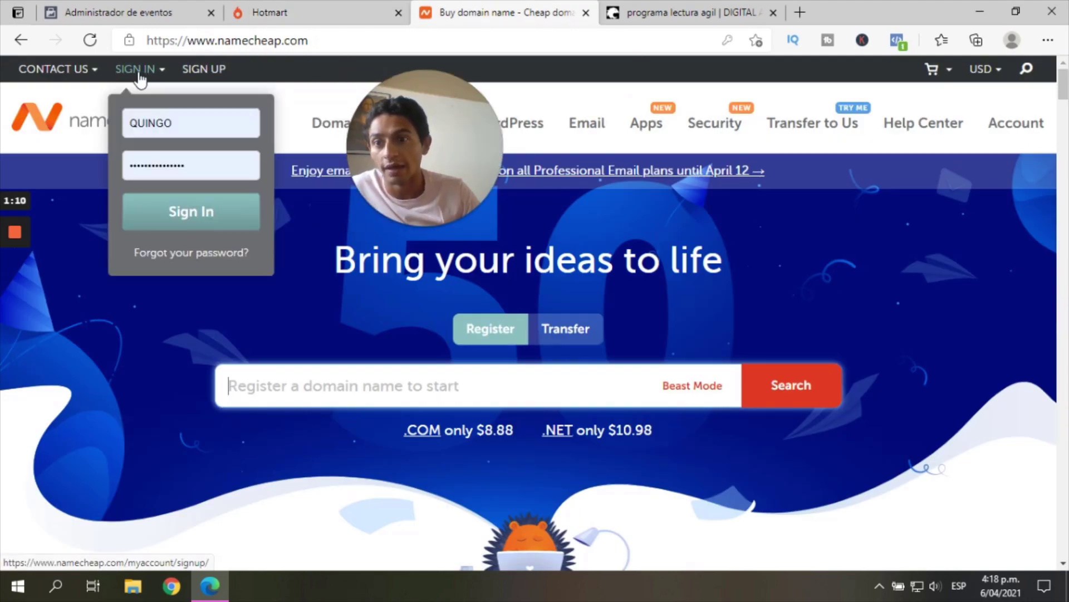
pyautogui.click(218, 218)
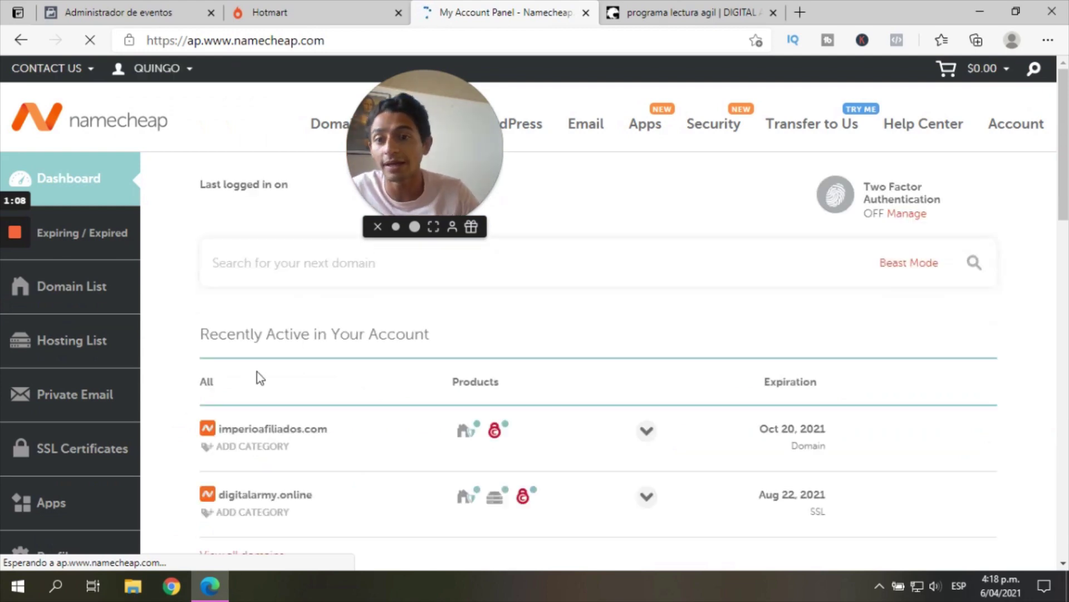
# Open cPanel for the Stellar Plus hosting of digitalarmy.online from the Namecheap account dashboard
pyautogui.scroll(-3, 348, 408)
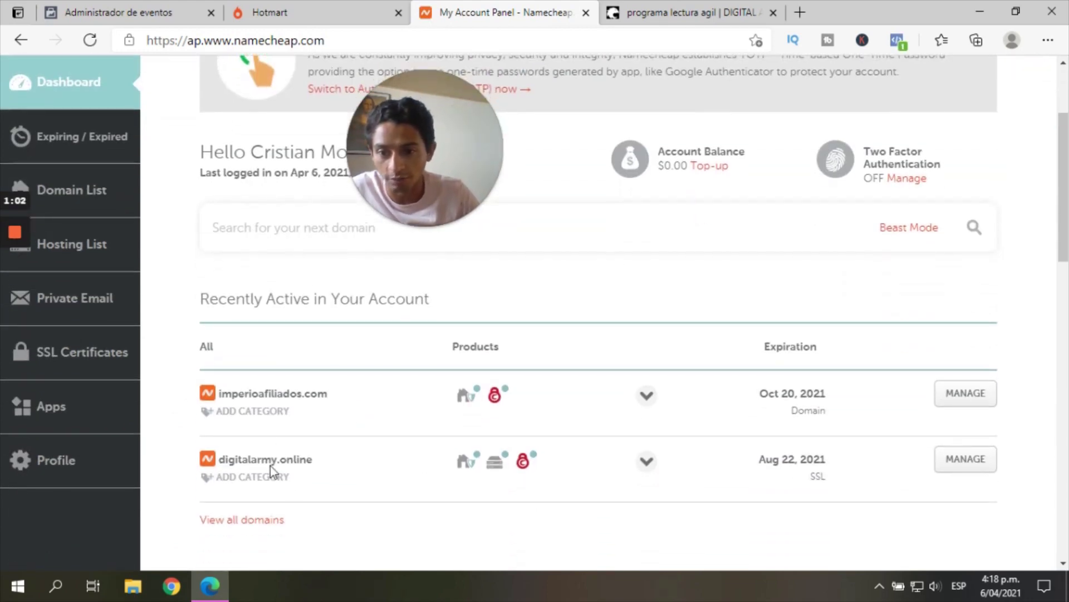
pyautogui.moveTo(490, 464)
pyautogui.scroll(-3, 491, 464)
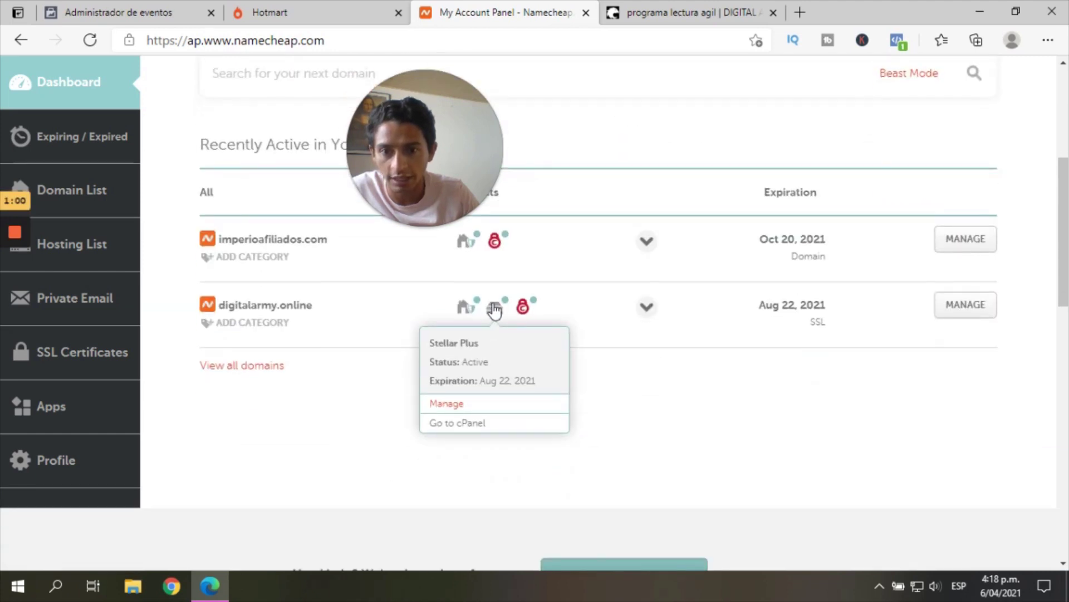
pyautogui.click(476, 427)
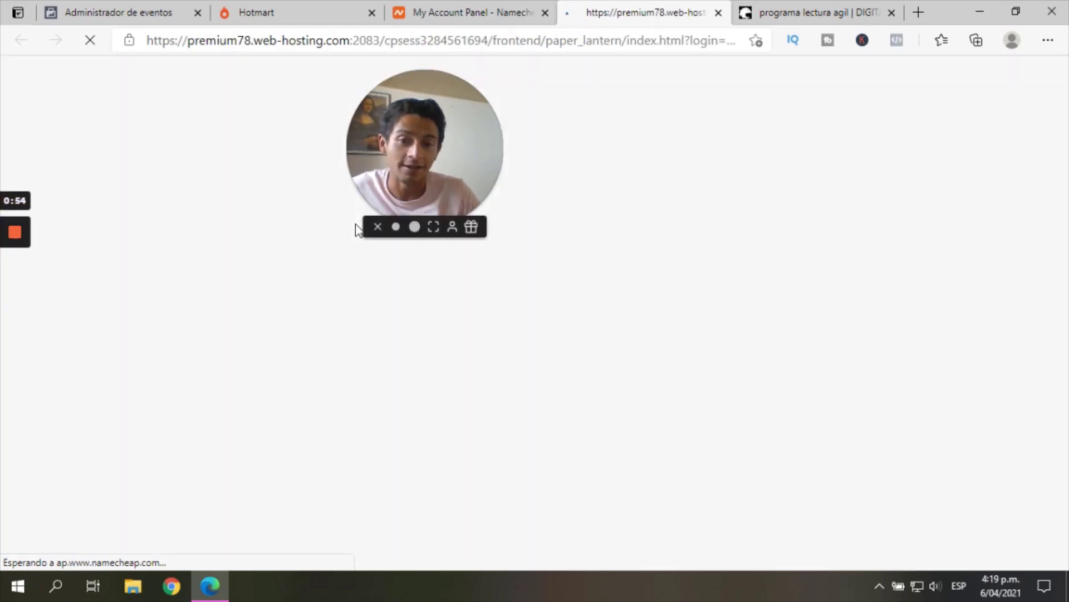
# Open the Zone Editor in cPanel and manage the DNS records of digitalarmy.online
pyautogui.scroll(-2, 201, 310)
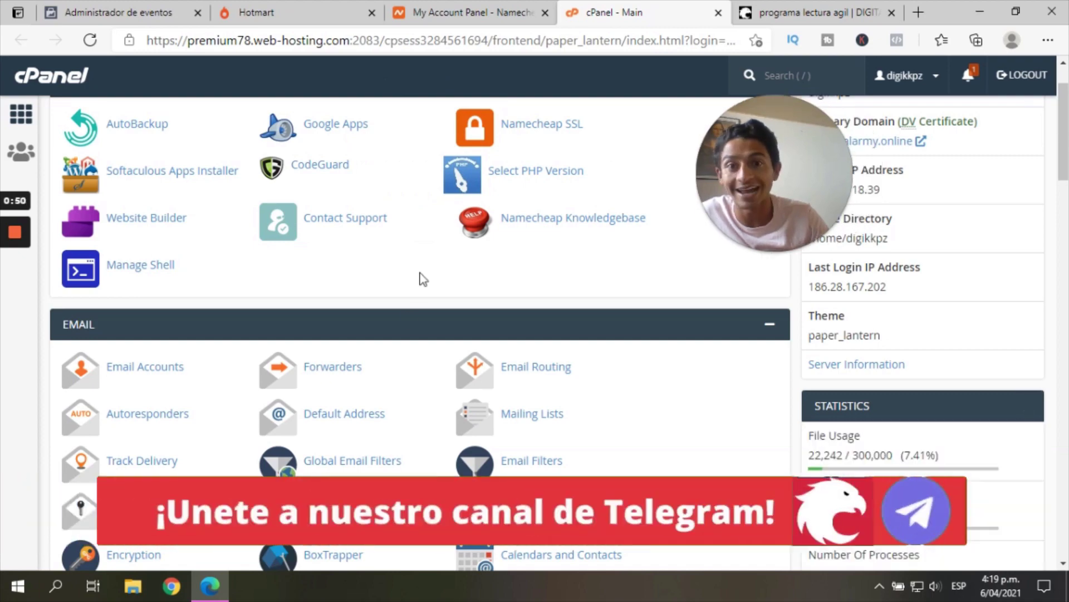
pyautogui.scroll(-4, 423, 279)
pyautogui.scroll(-9, 426, 249)
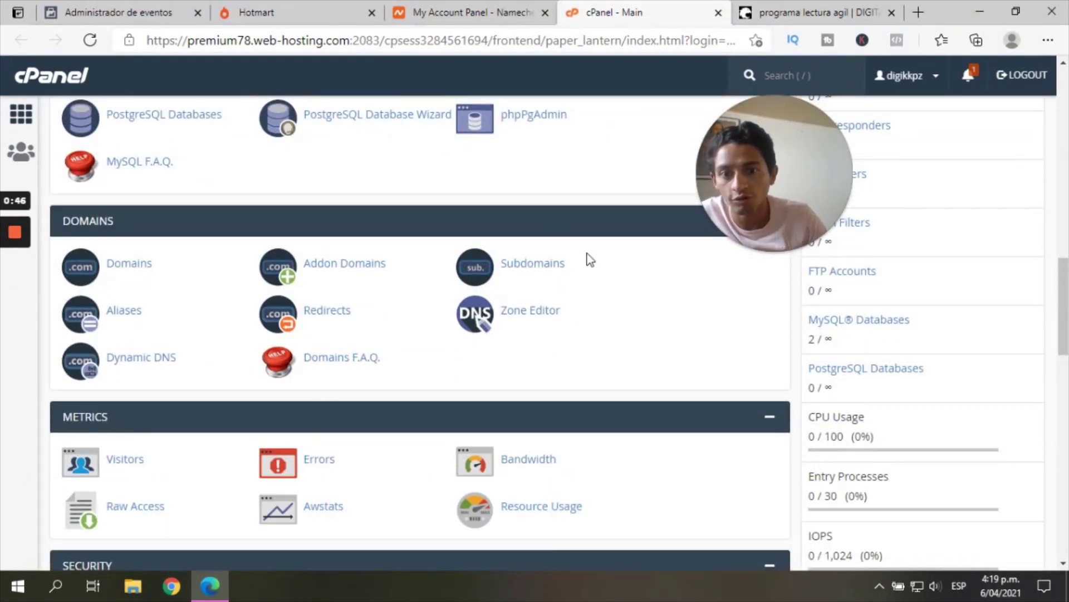
pyautogui.click(544, 322)
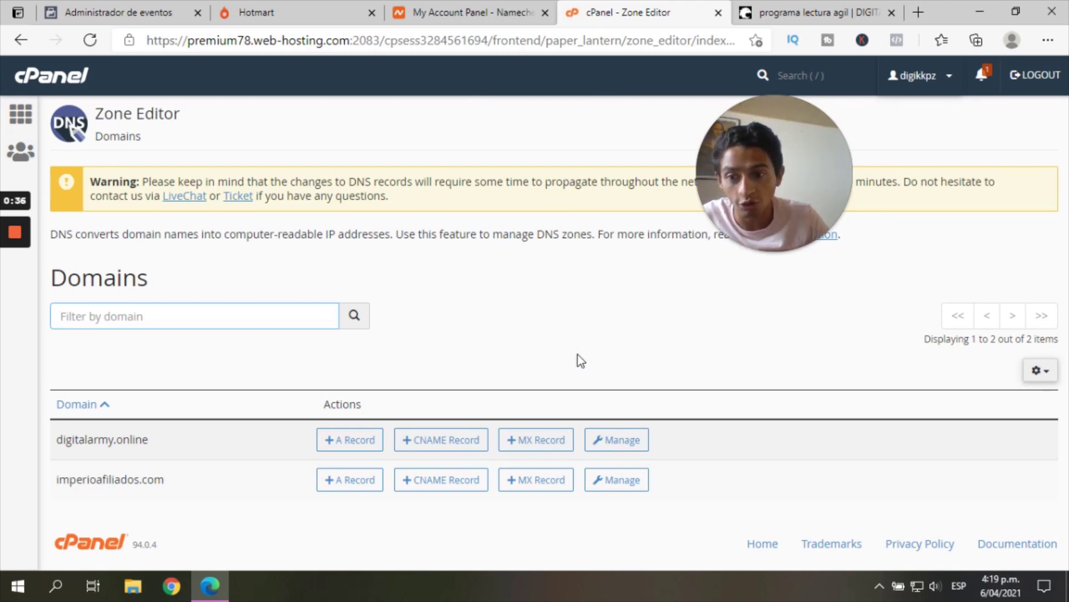
pyautogui.click(634, 440)
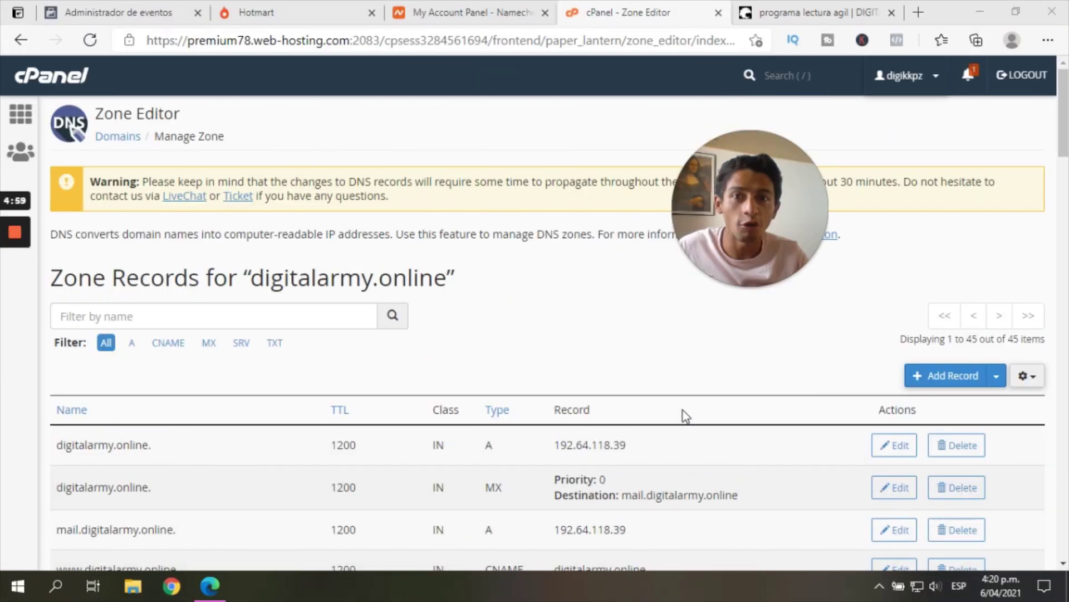
# Start a new CNAME zone record for digitalarmy.online, using the name pixel.digitalarmy.online copied from Hotmart's instructions
pyautogui.click(318, 8)
pyautogui.moveTo(720, 220); pyautogui.dragTo(456, 177)
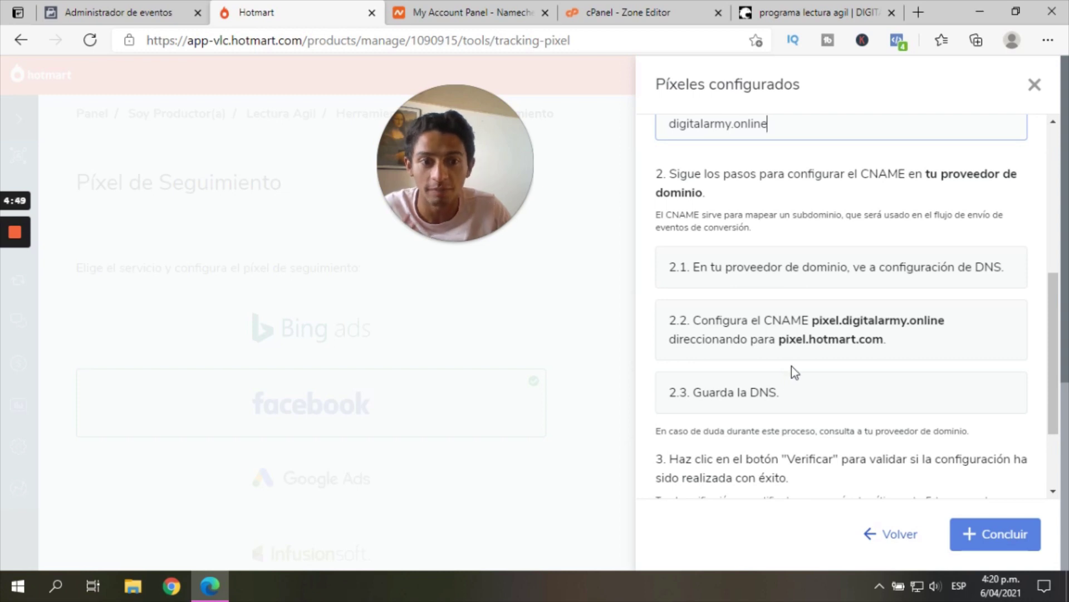
pyautogui.moveTo(812, 321); pyautogui.dragTo(954, 326)
pyautogui.hotkey('ctrl', 'c')
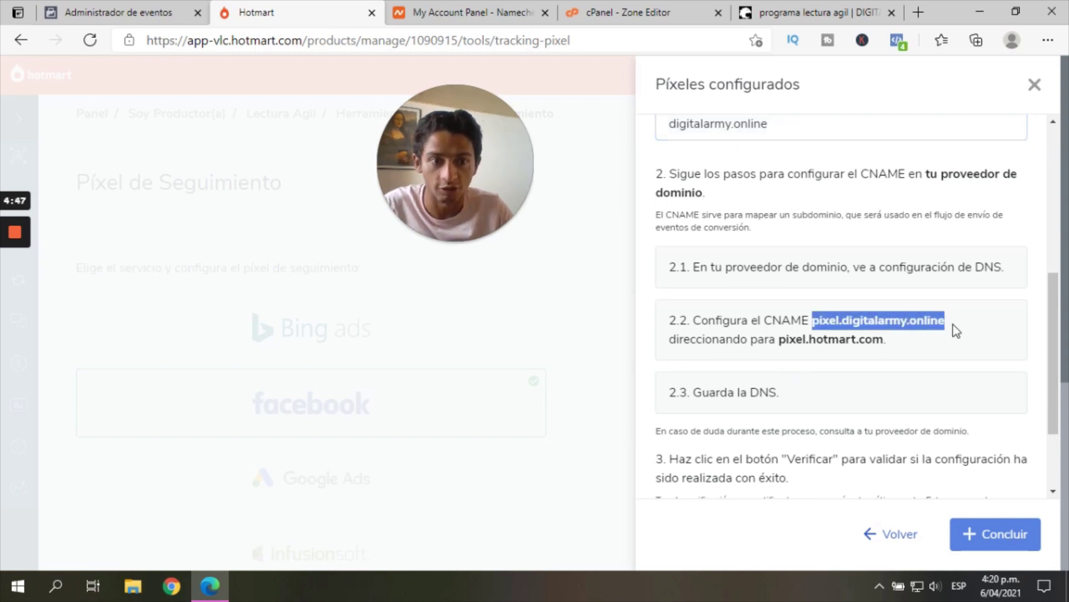
pyautogui.click(671, 8)
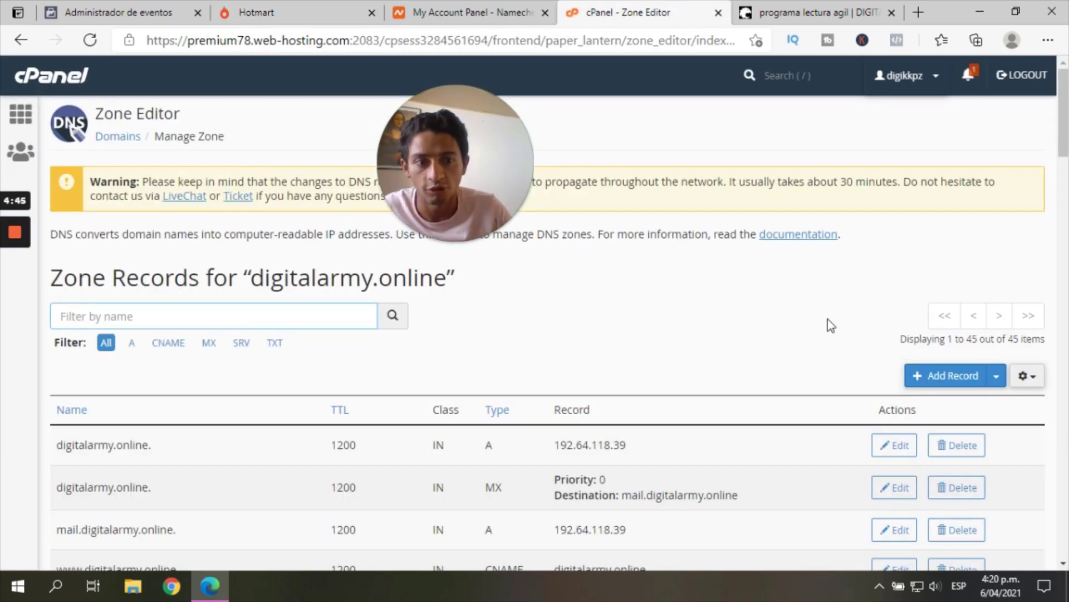
pyautogui.click(926, 376)
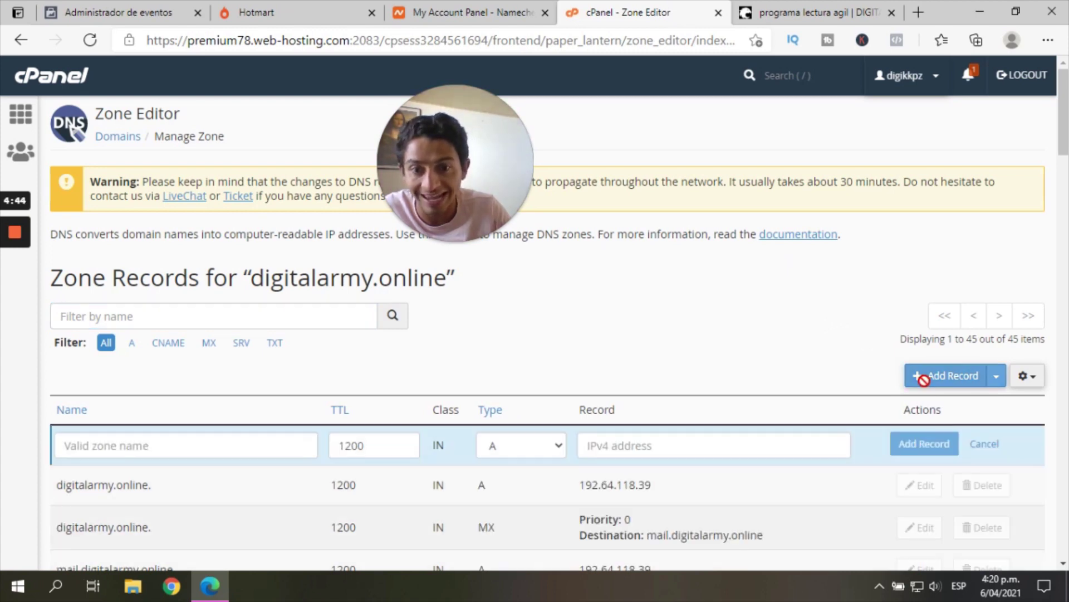
pyautogui.scroll(-1, 689, 306)
pyautogui.click(163, 364)
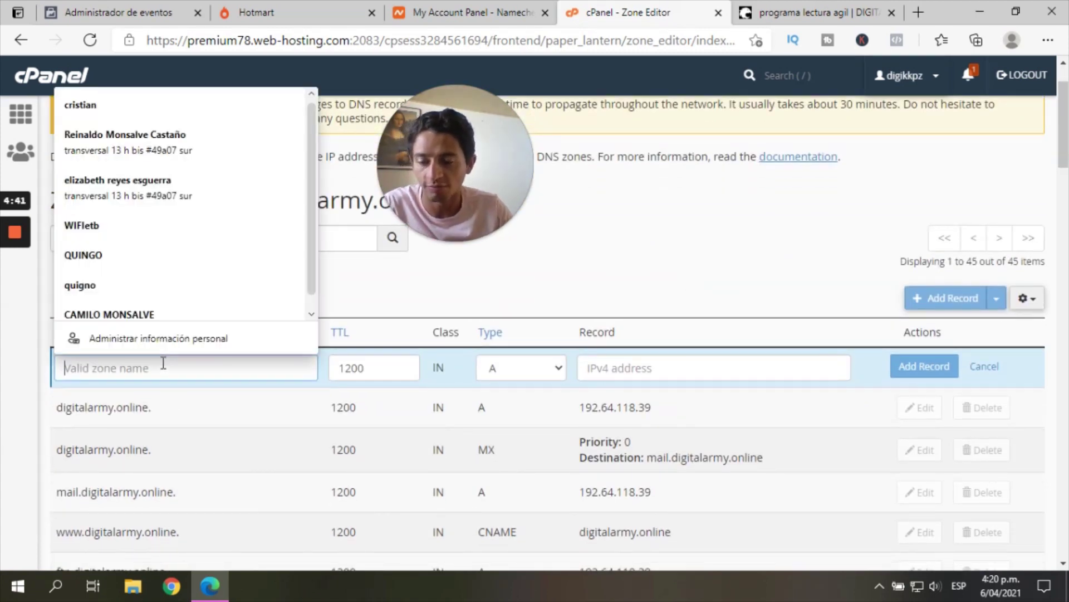
pyautogui.hotkey('ctrl', 'v')
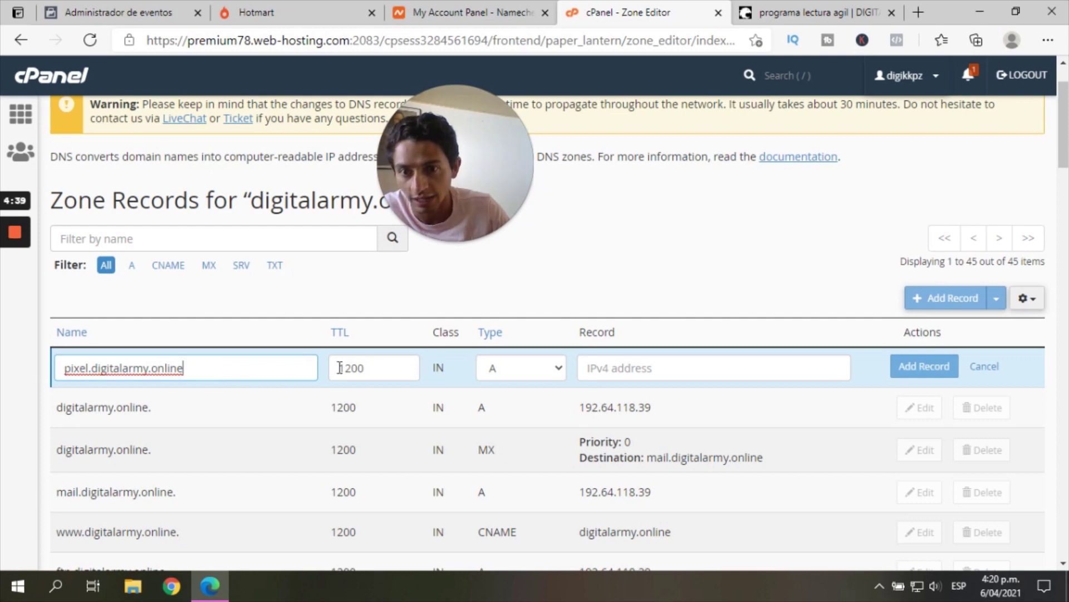
pyautogui.click(542, 375)
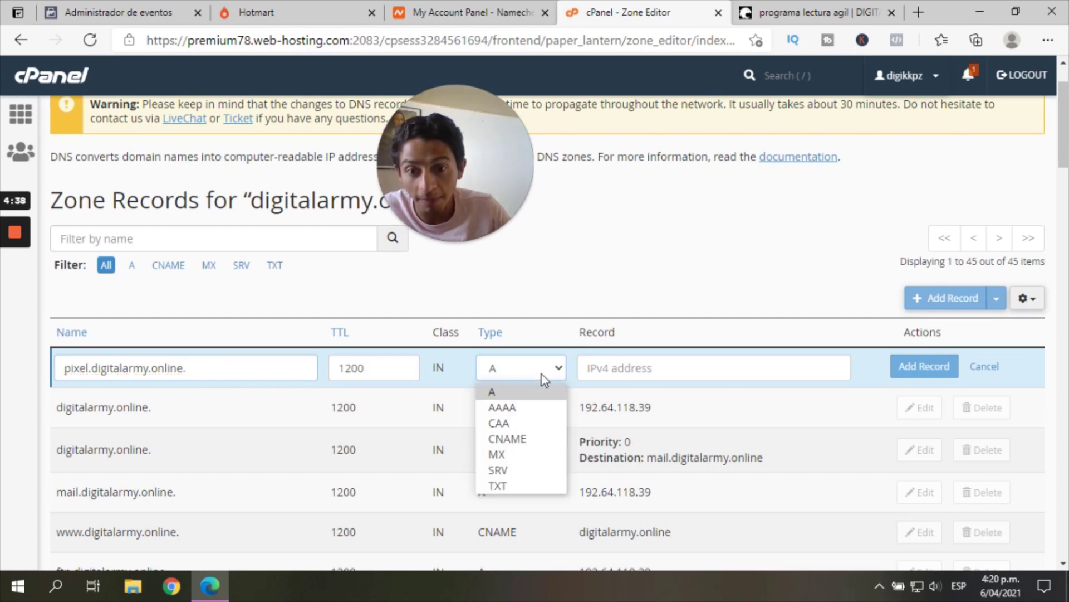
pyautogui.click(529, 436)
# Point the new CNAME record to pixel.hotmart.com, copied from Hotmart's instructions, and add the record to the zone
pyautogui.click(317, 10)
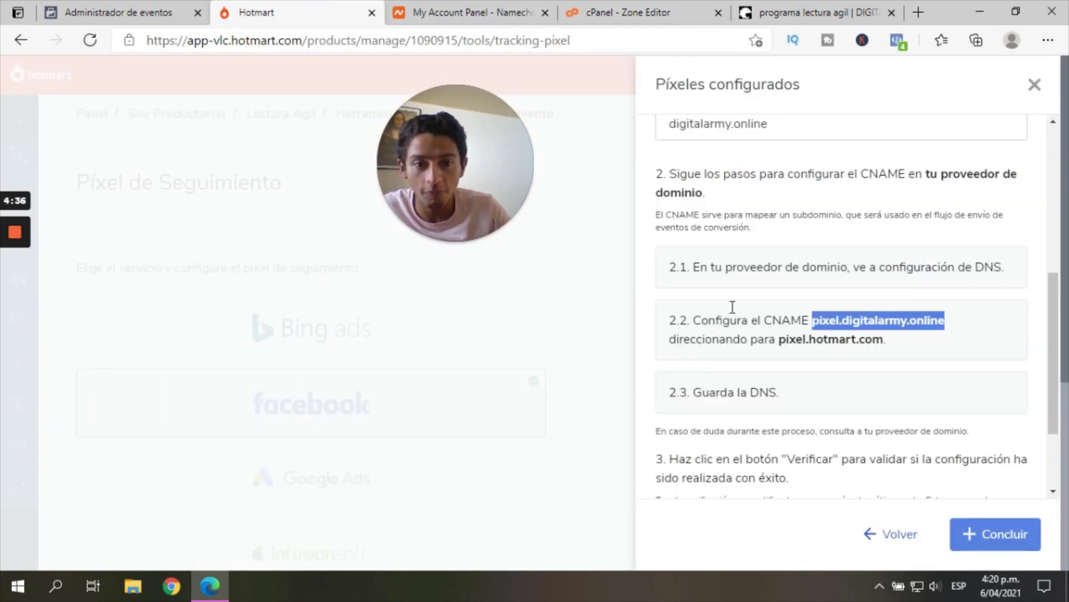
pyautogui.moveTo(777, 344); pyautogui.dragTo(884, 347)
pyautogui.hotkey('ctrl', 'c')
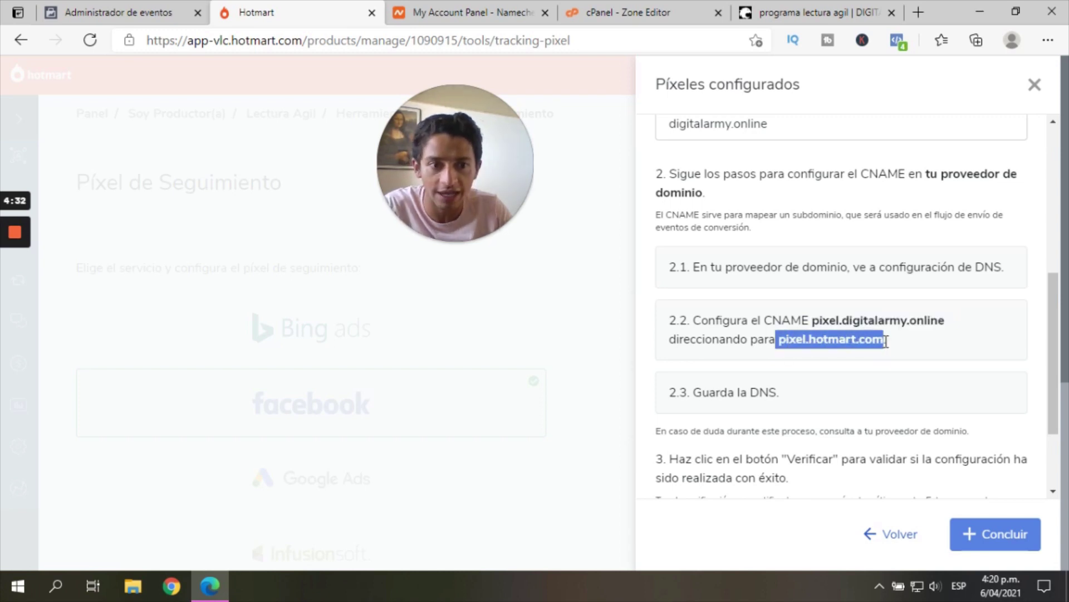
pyautogui.click(637, 12)
pyautogui.click(702, 367)
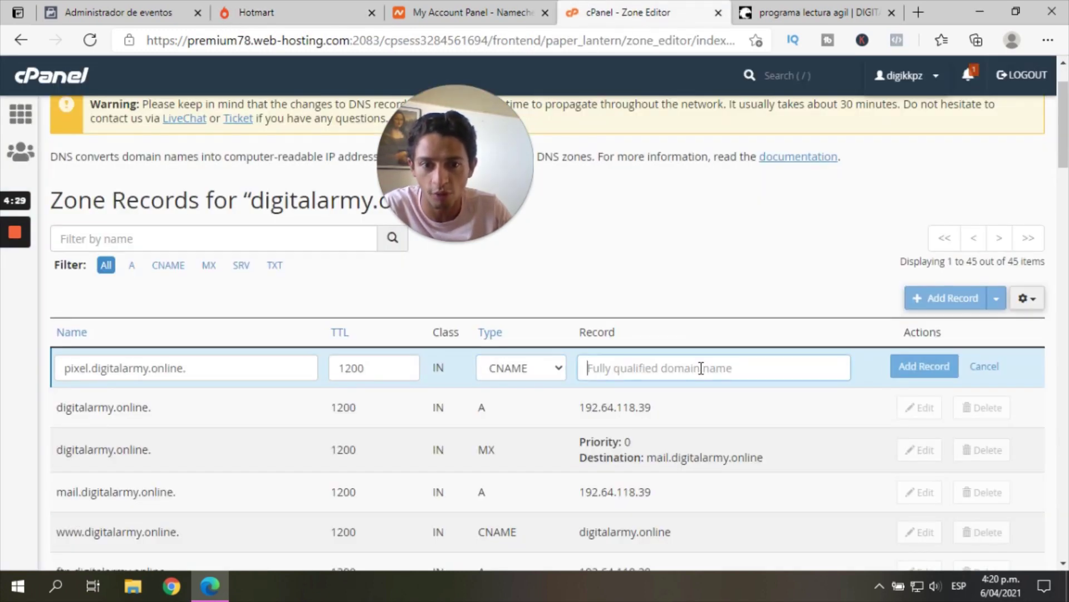
pyautogui.hotkey('ctrl', 'v')
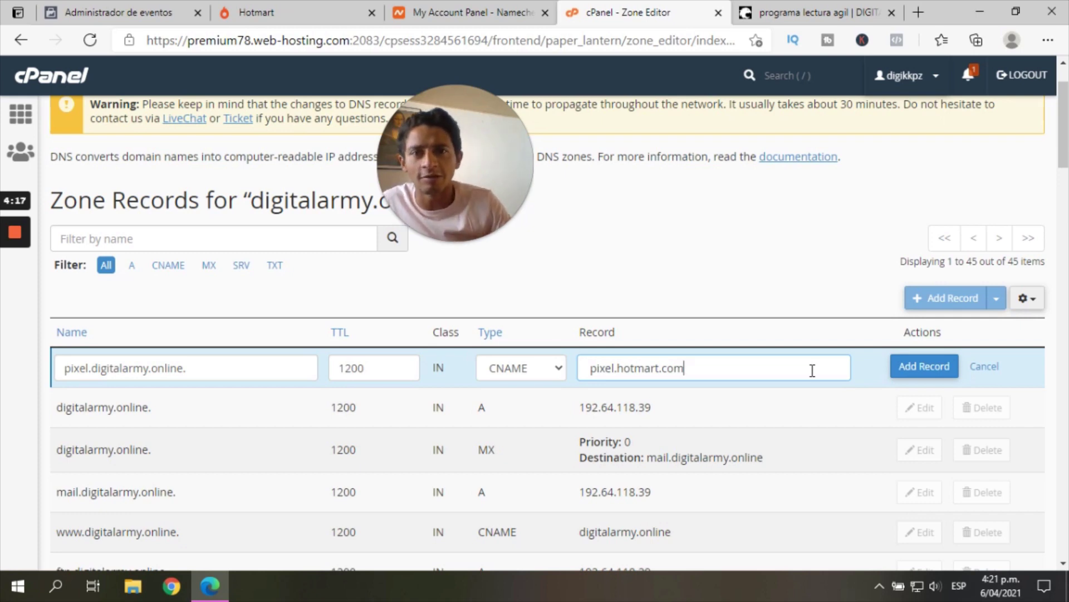
pyautogui.click(924, 366)
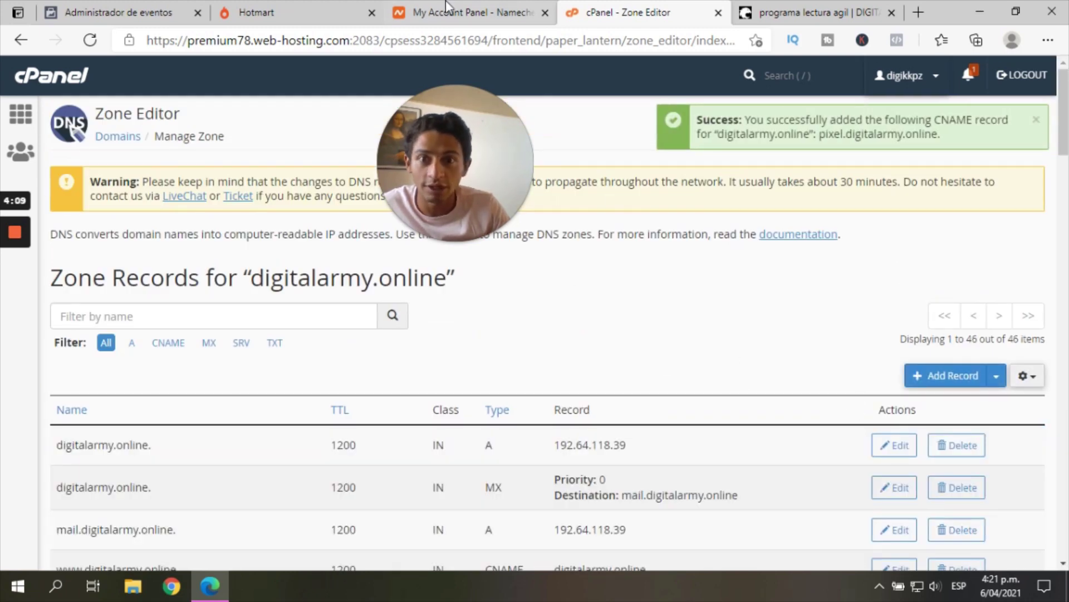
# Return to Hotmart and try to verify the domain's CNAME configuration
pyautogui.click(463, 13)
pyautogui.click(345, 6)
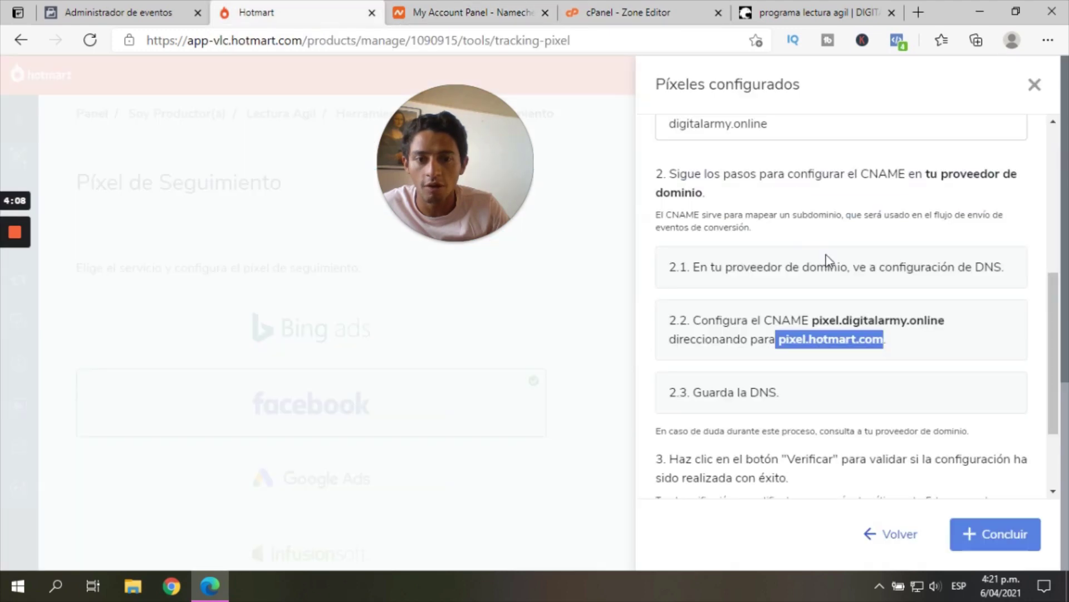
pyautogui.scroll(-2, 827, 266)
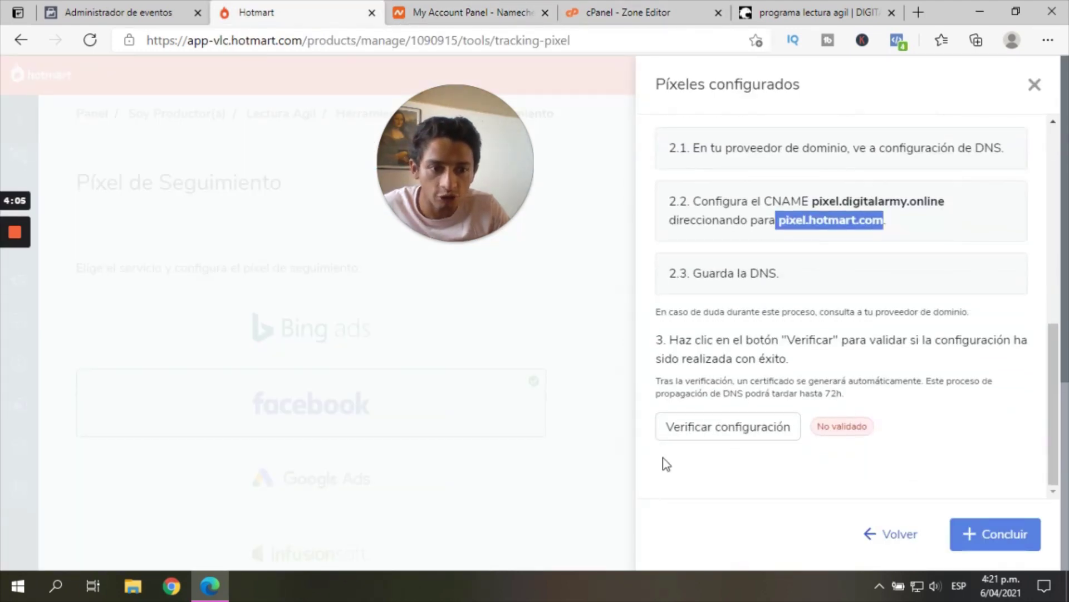
pyautogui.click(786, 429)
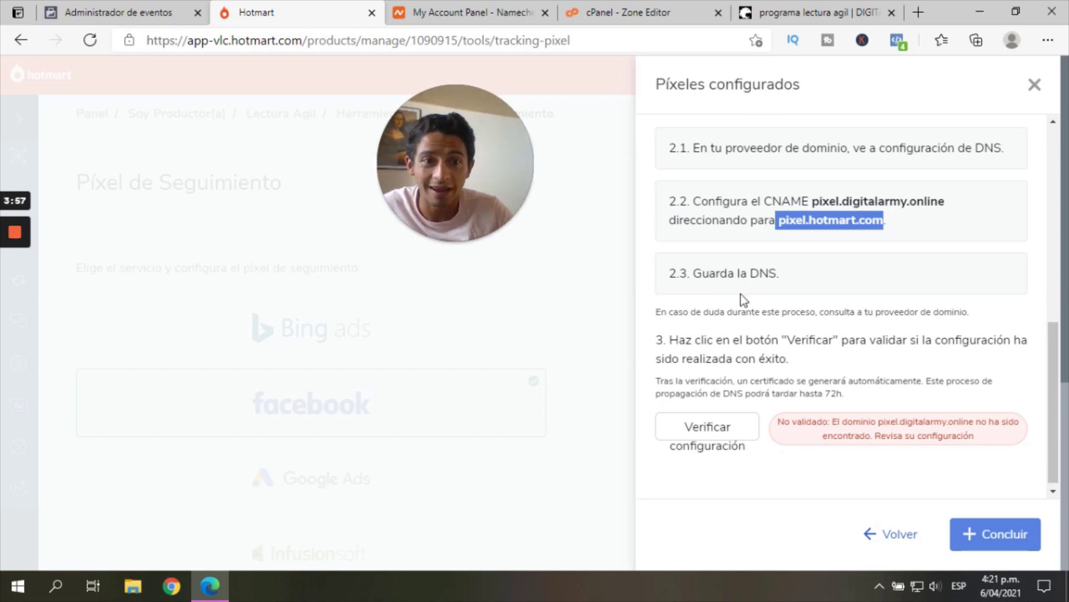
# Look through the digitalarmy.online zone records in cPanel for the pixel.digitalarmy.online CNAME entry
pyautogui.scroll(1, 744, 300)
pyautogui.click(601, 12)
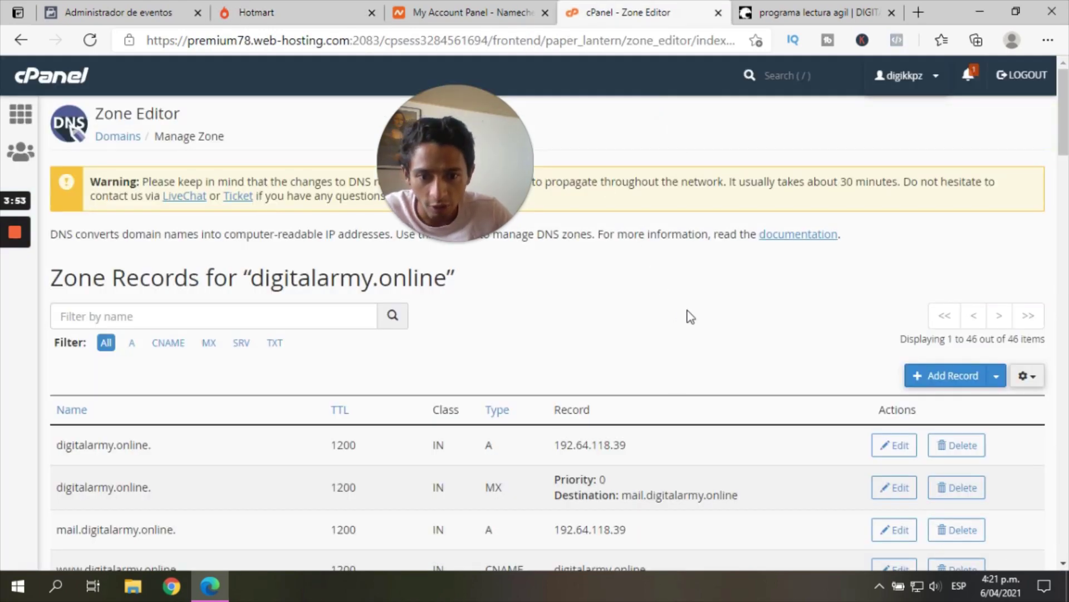
pyautogui.scroll(-15, 530, 473)
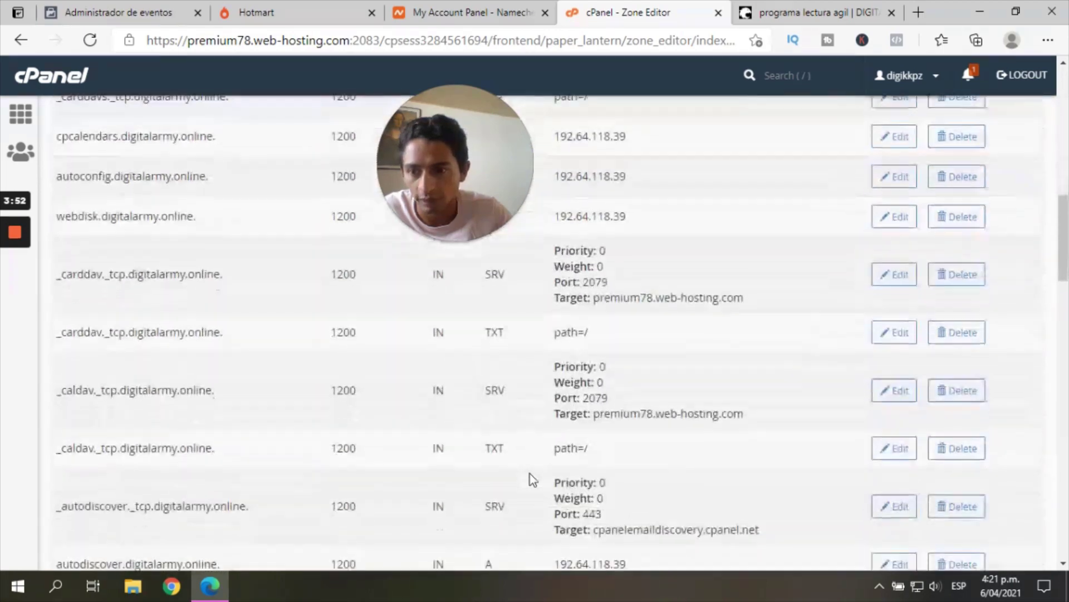
pyautogui.scroll(-2, 530, 473)
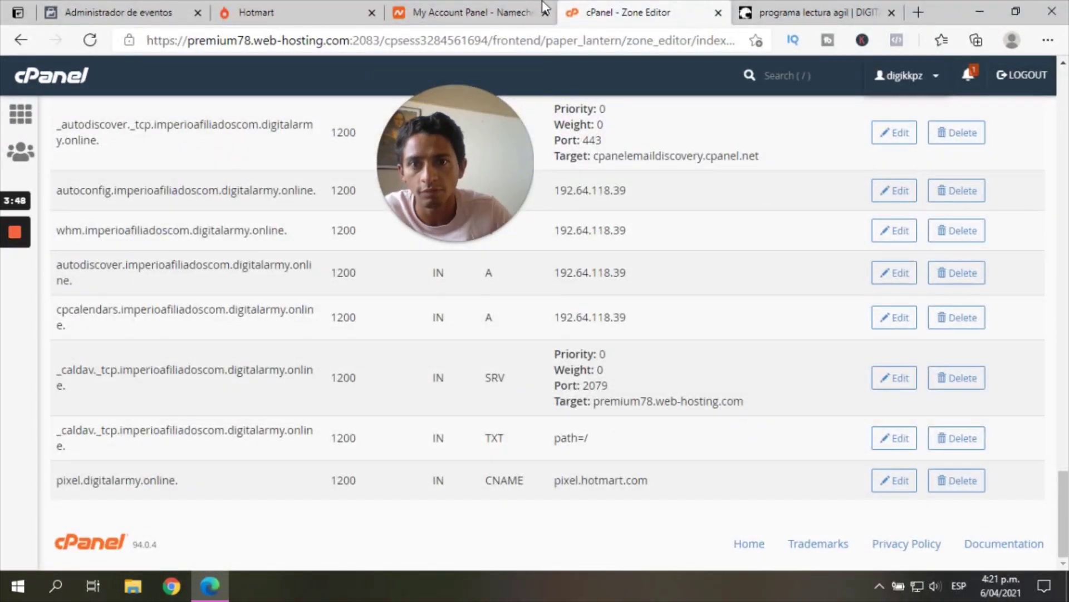
# Verify the domain's CNAME configuration again in Hotmart and complete the Facebook pixel setup
pyautogui.click(421, 8)
pyautogui.click(335, 2)
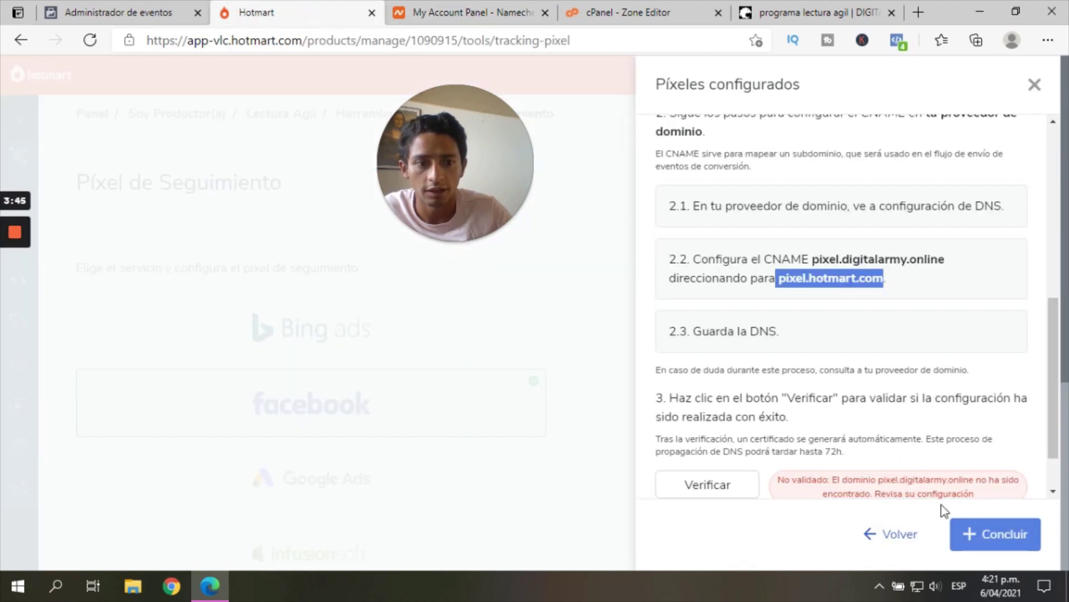
pyautogui.click(723, 495)
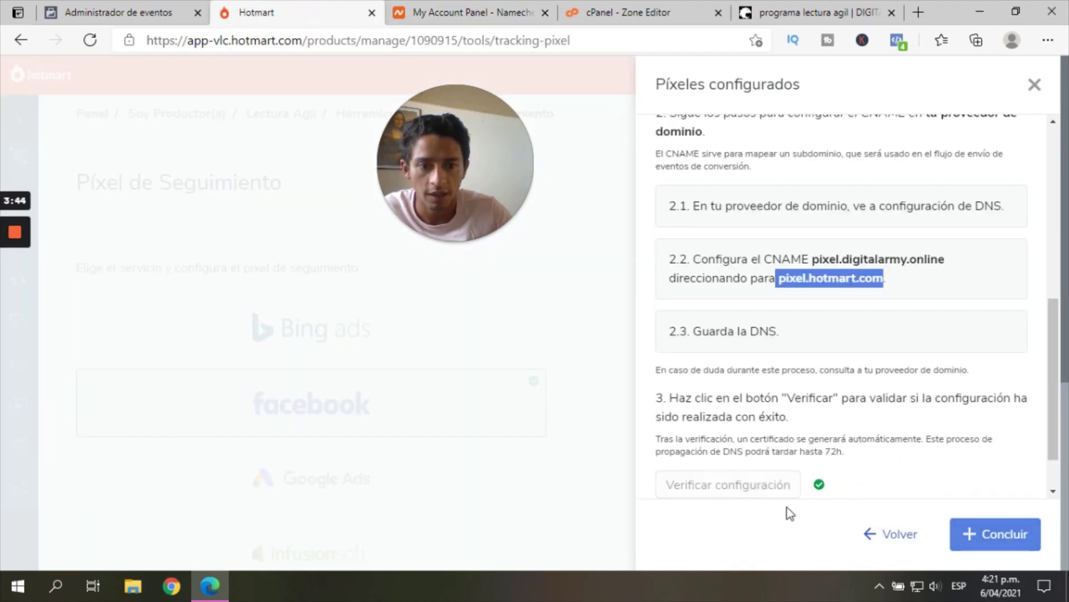
pyautogui.scroll(-1, 808, 524)
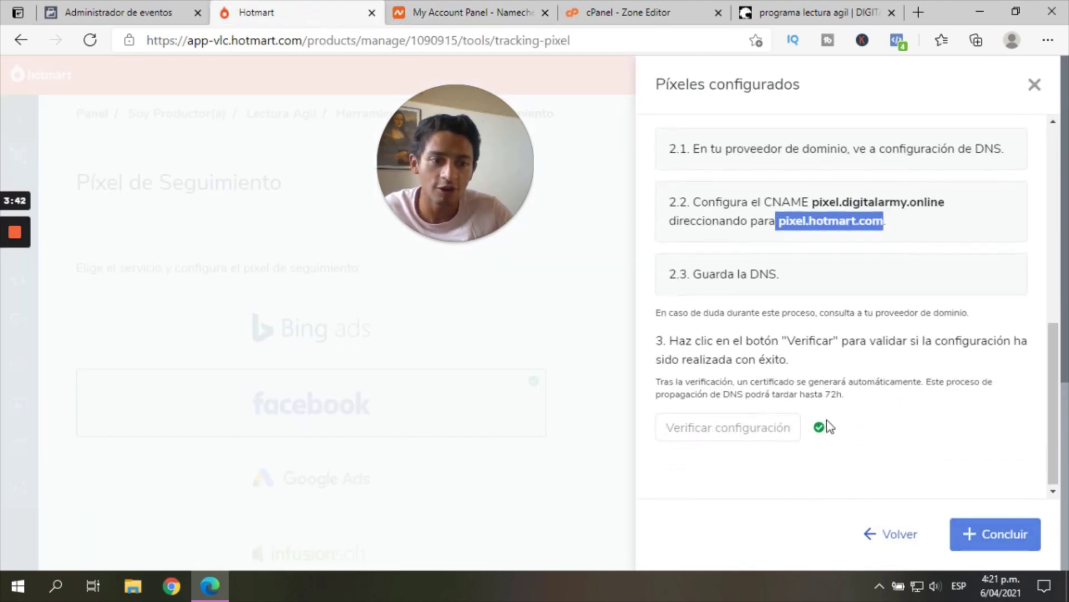
pyautogui.click(986, 535)
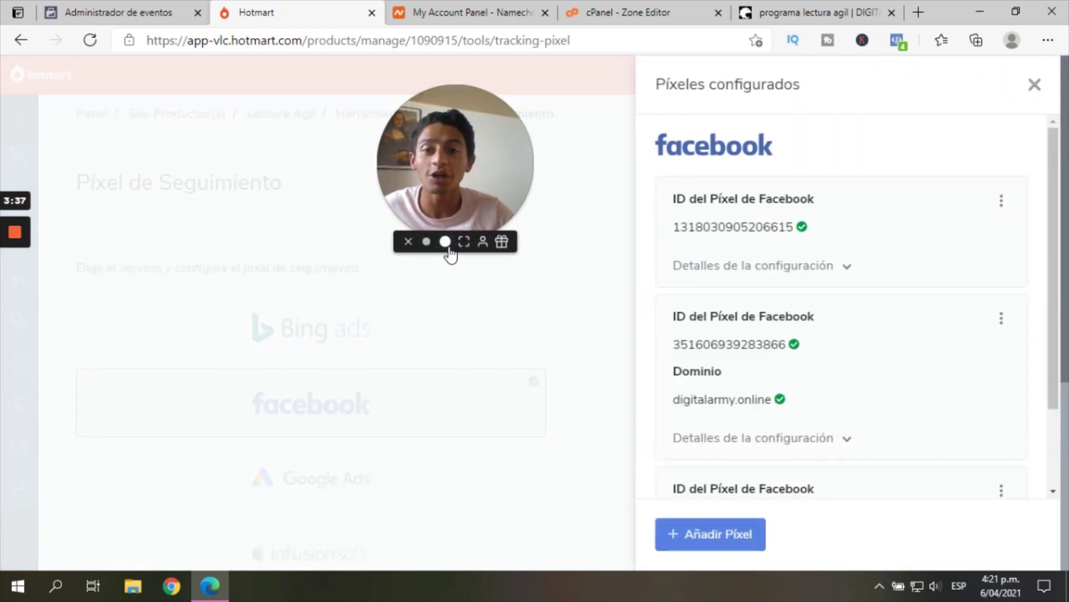
pyautogui.click(450, 241)
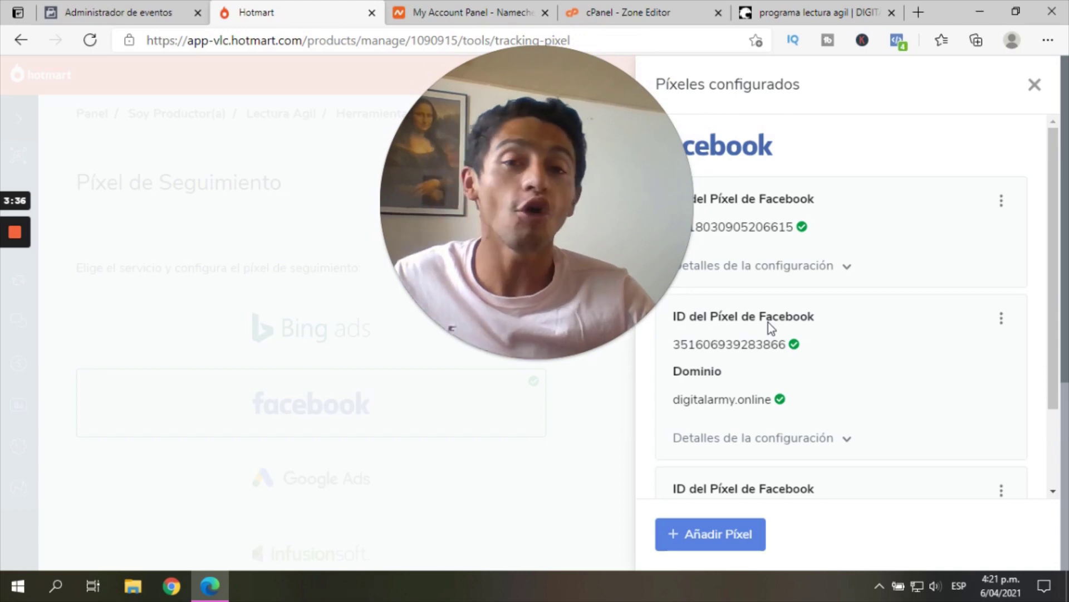